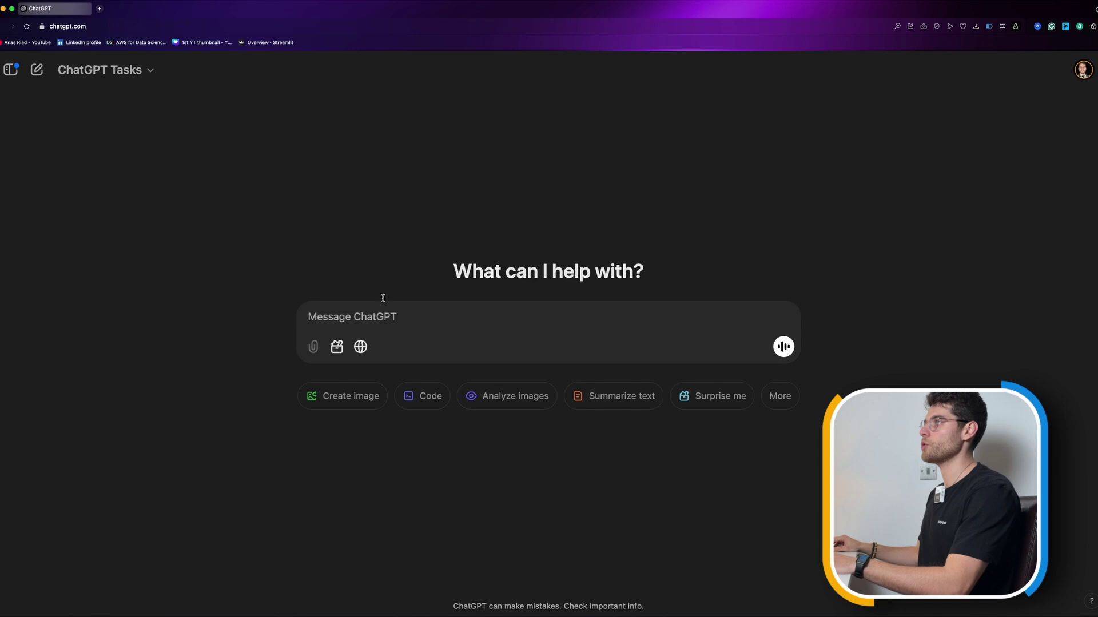
Switch the ChatGPT model to GPT-4o with scheduled tasks.
{"action": "left_click", "coordinate": [108, 70]}
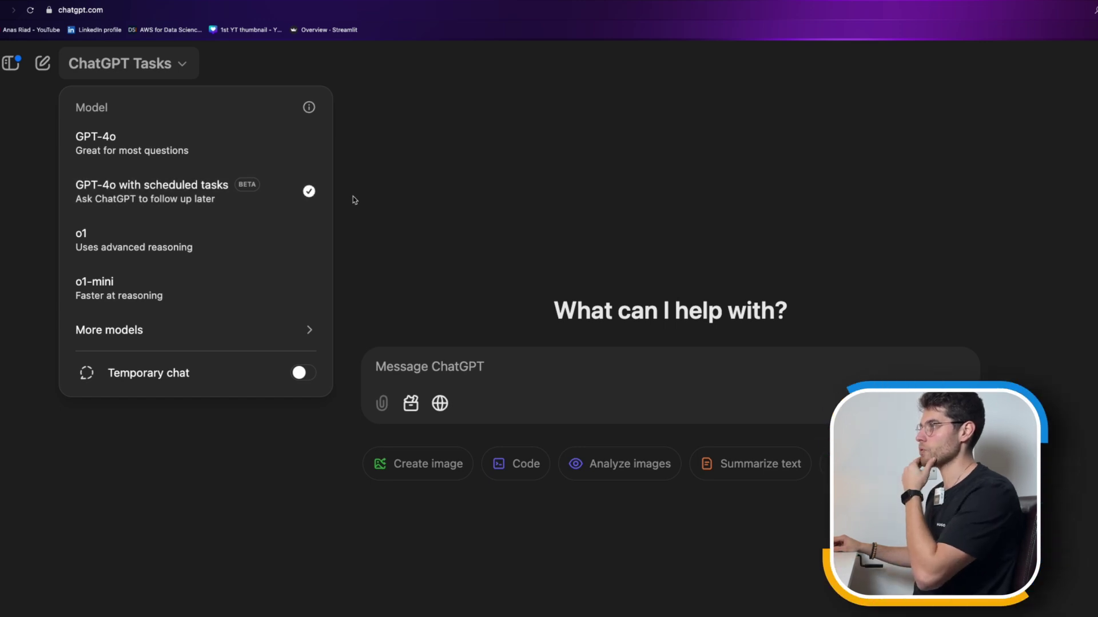
{"action": "left_click", "coordinate": [274, 191]}
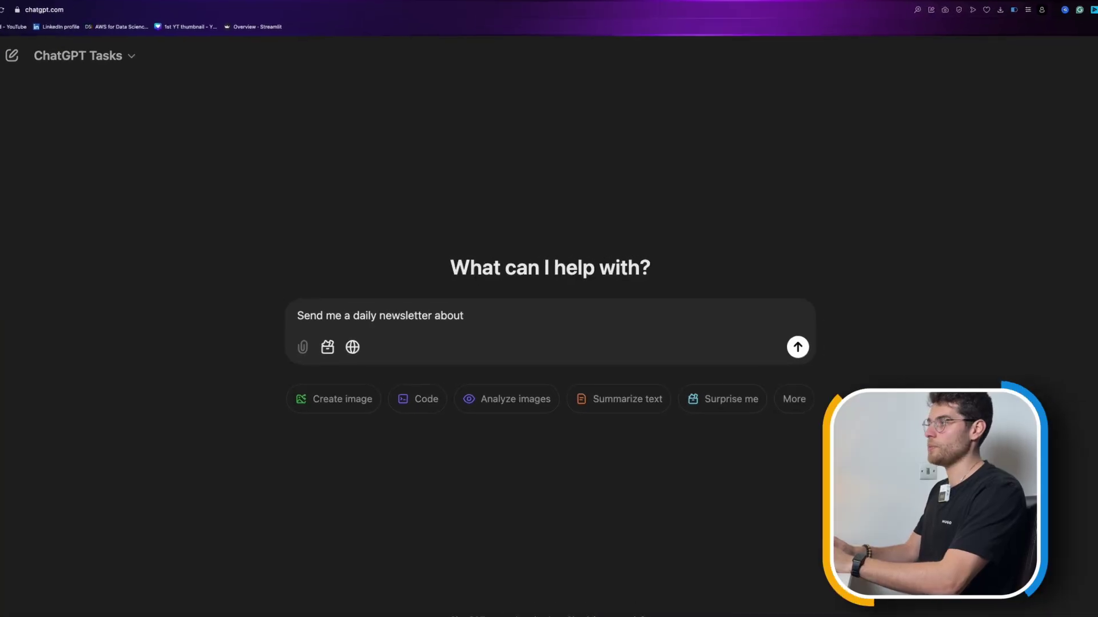
Complete the prompt: a newsletter of the day's trending AI topics, delivered at 7:30 am UK time.
{"action": "type", "text": "AI"}
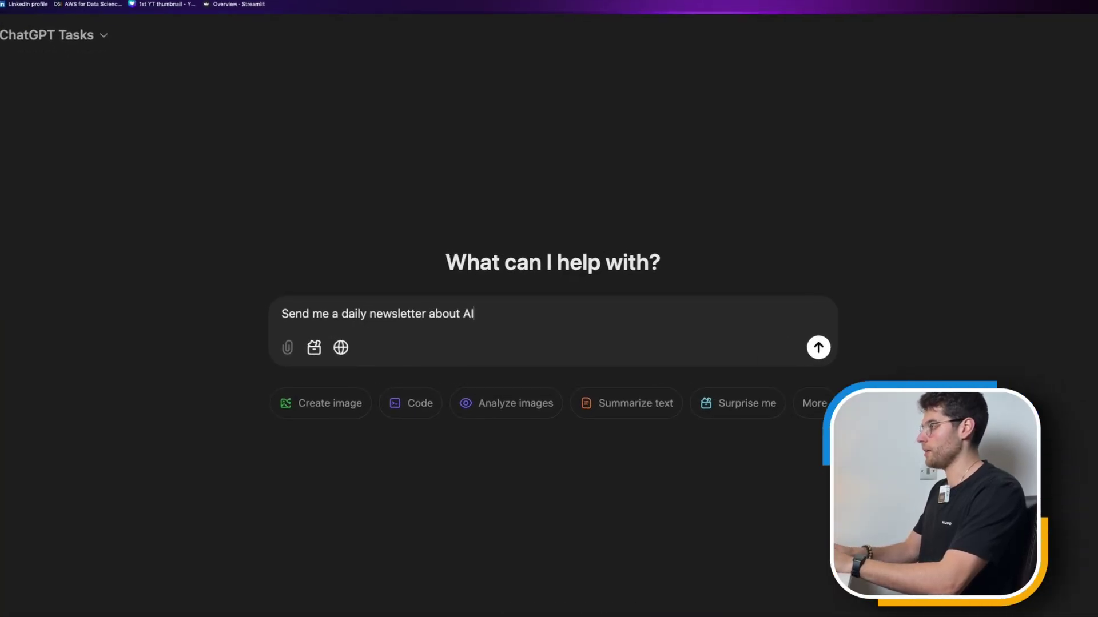
{"action": "type", "text": " where I get to me"}
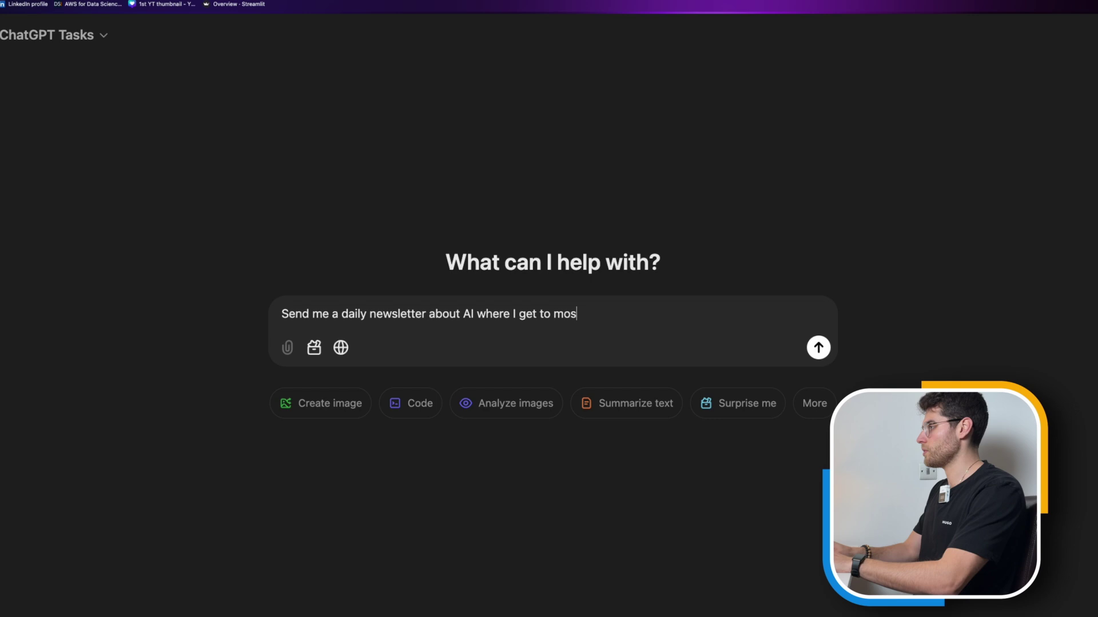
{"action": "type", "text": "st trending o"}
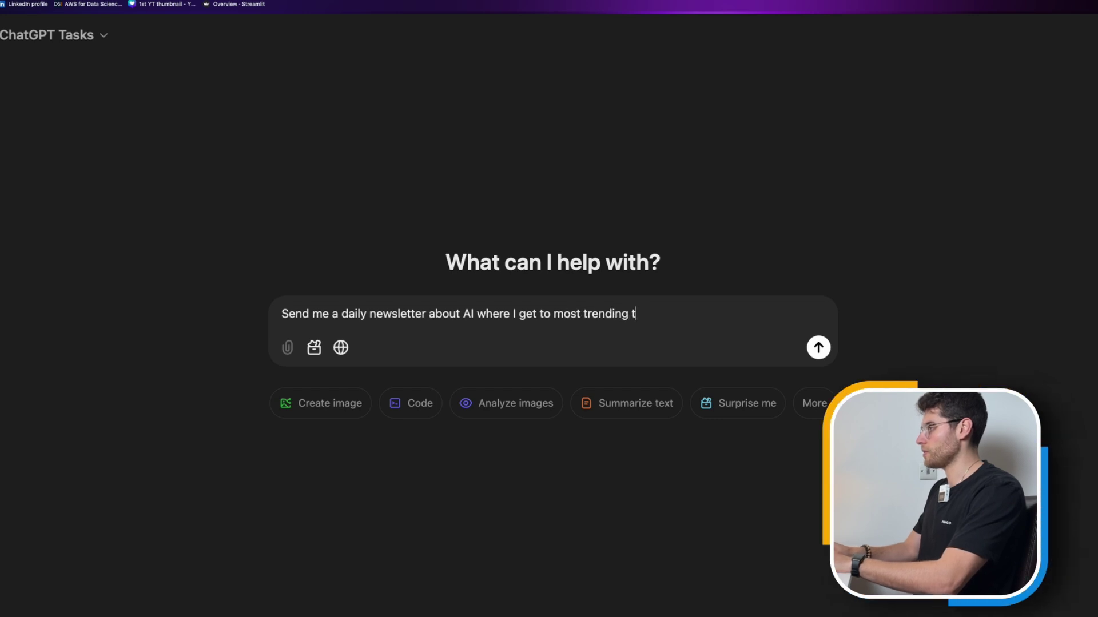
{"action": "type", "text": "opics of the day."}
{"action": "key", "text": "shift+Return"}
{"action": "type", "text": "Send it to"}
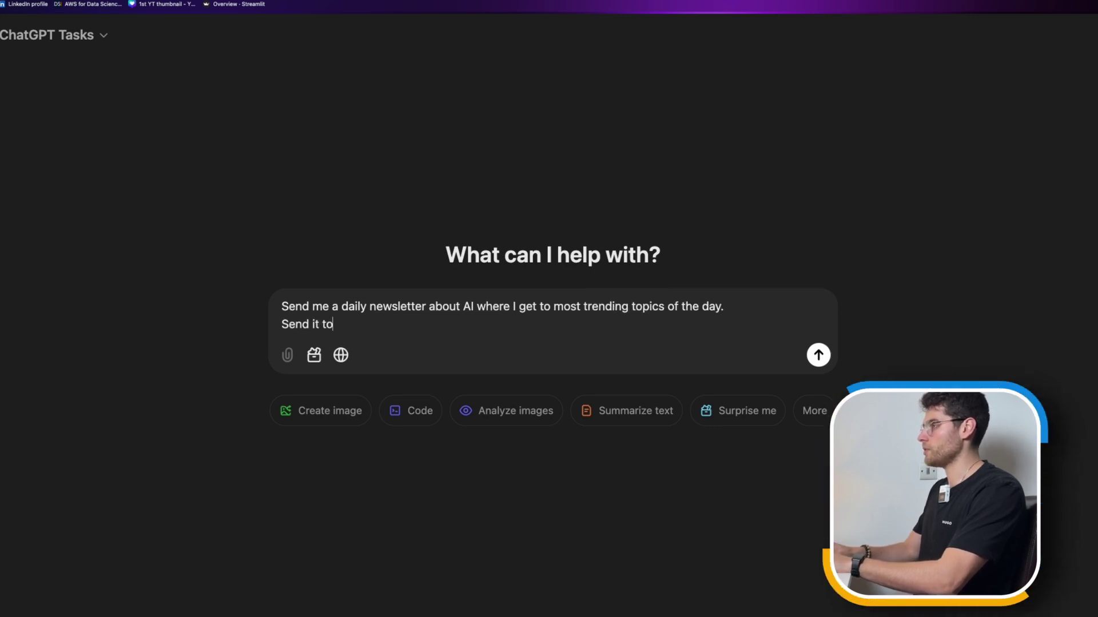
{"action": "type", "text": " me on Chat"}
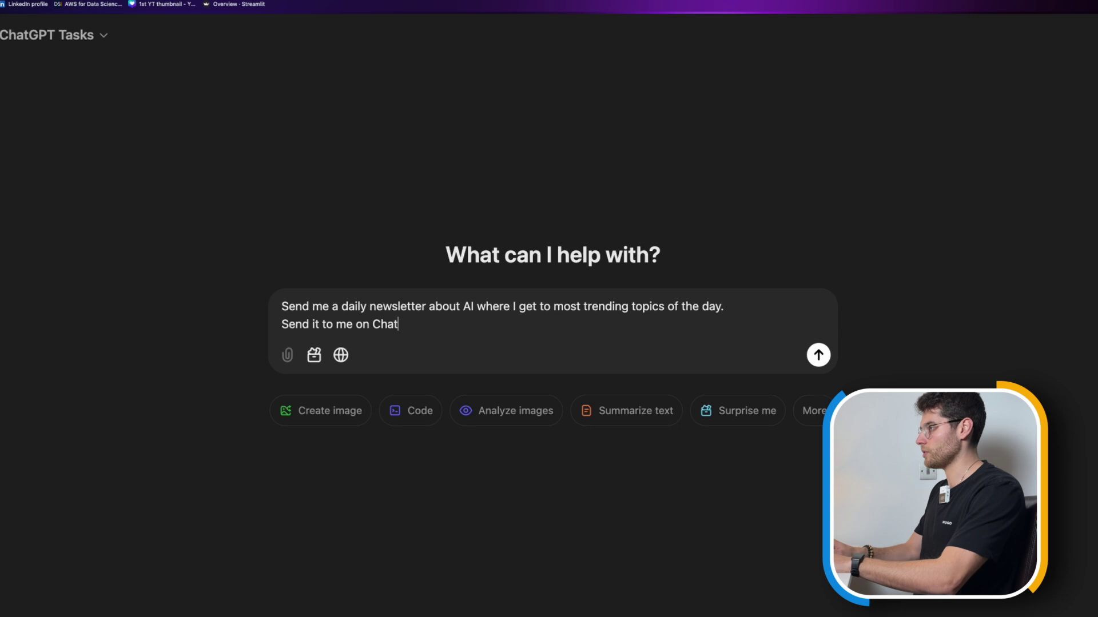
{"action": "type", "text": "GPT at 7:"}
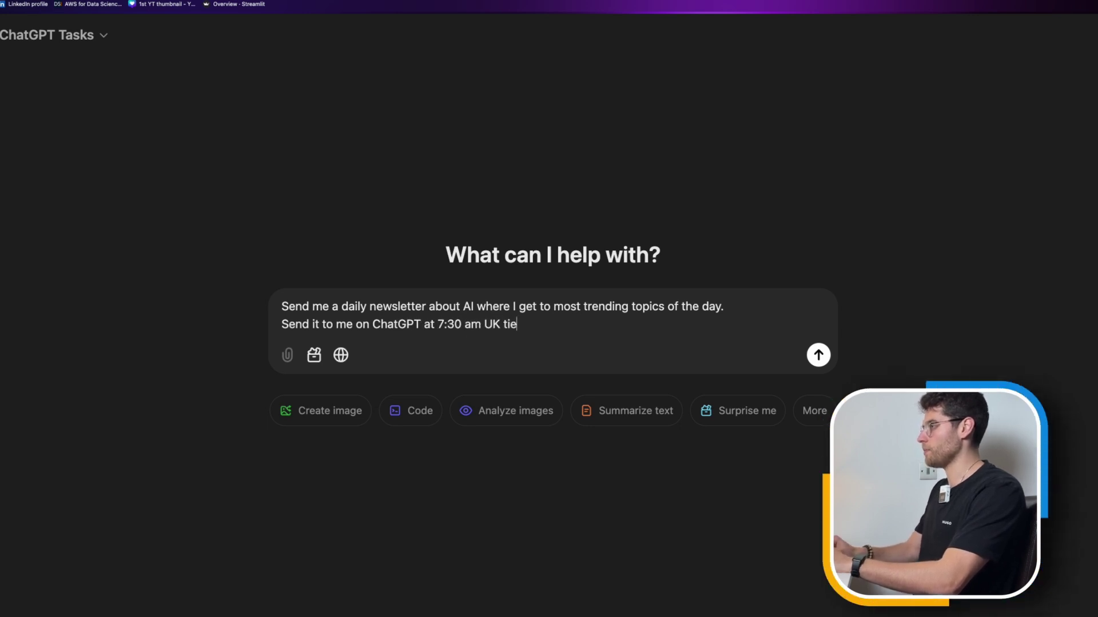
{"action": "type", "text": "30 am UK time."}
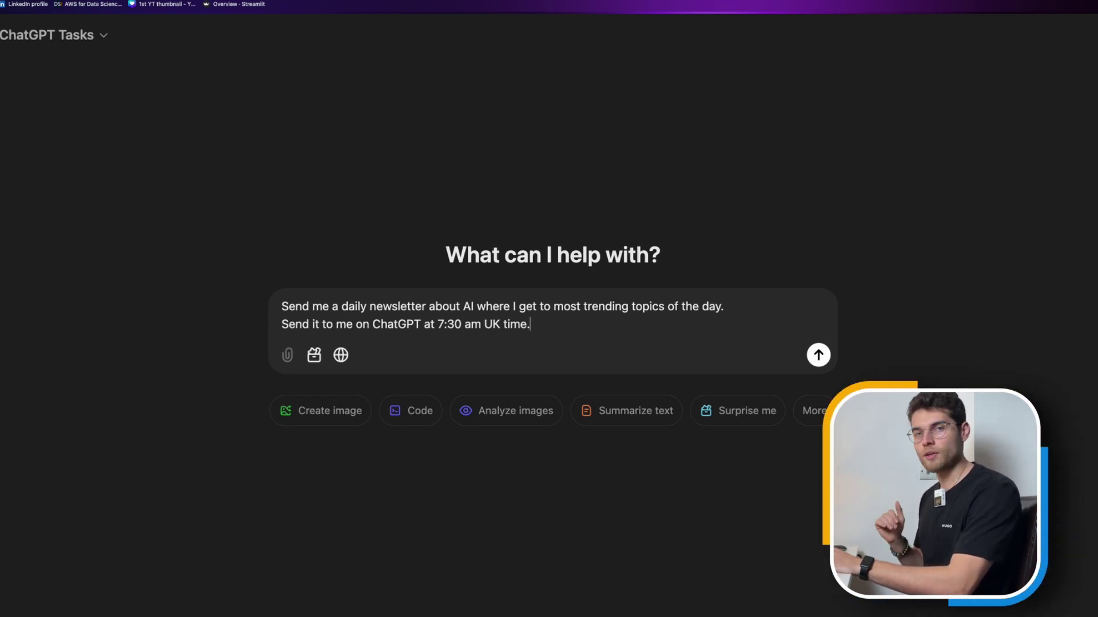
Submit the newsletter prompt, creating the daily 7:30 AM 'Send daily AI newsletter' task.
{"action": "left_click", "coordinate": [818, 355]}
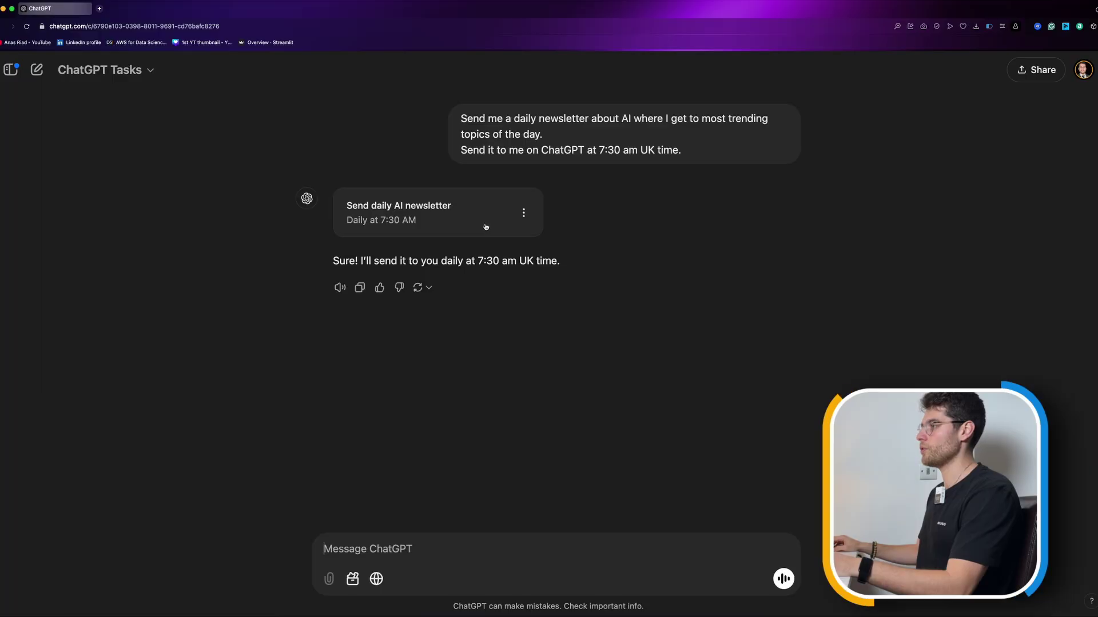
{"action": "left_click", "coordinate": [486, 227]}
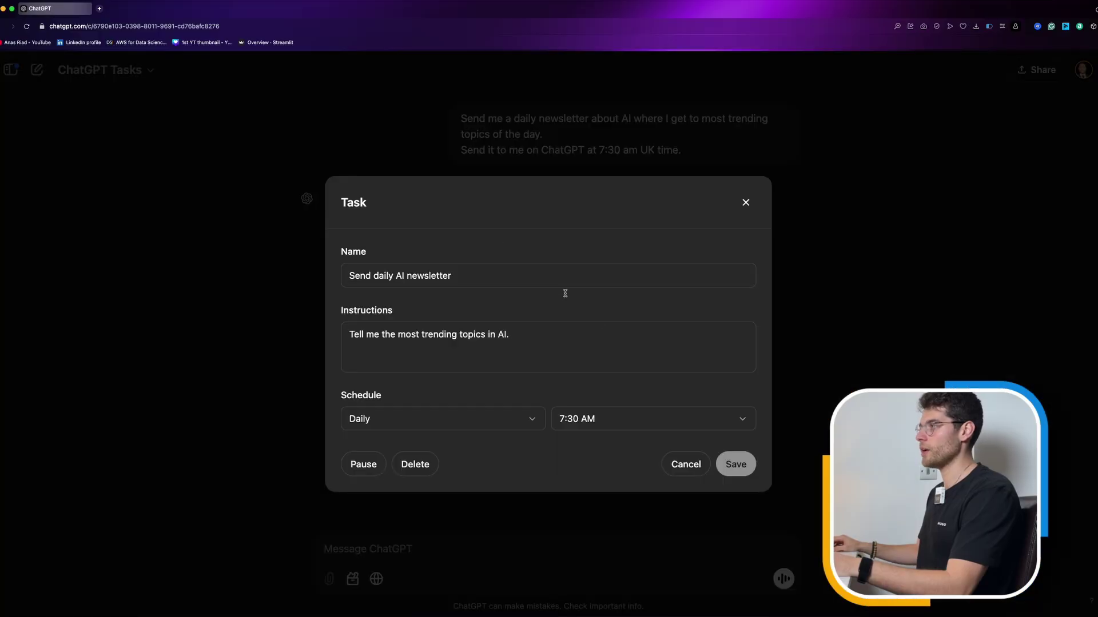
{"action": "left_click_drag", "start_coordinate": [536, 333], "coordinate": [349, 322]}
{"action": "left_click", "coordinate": [402, 358]}
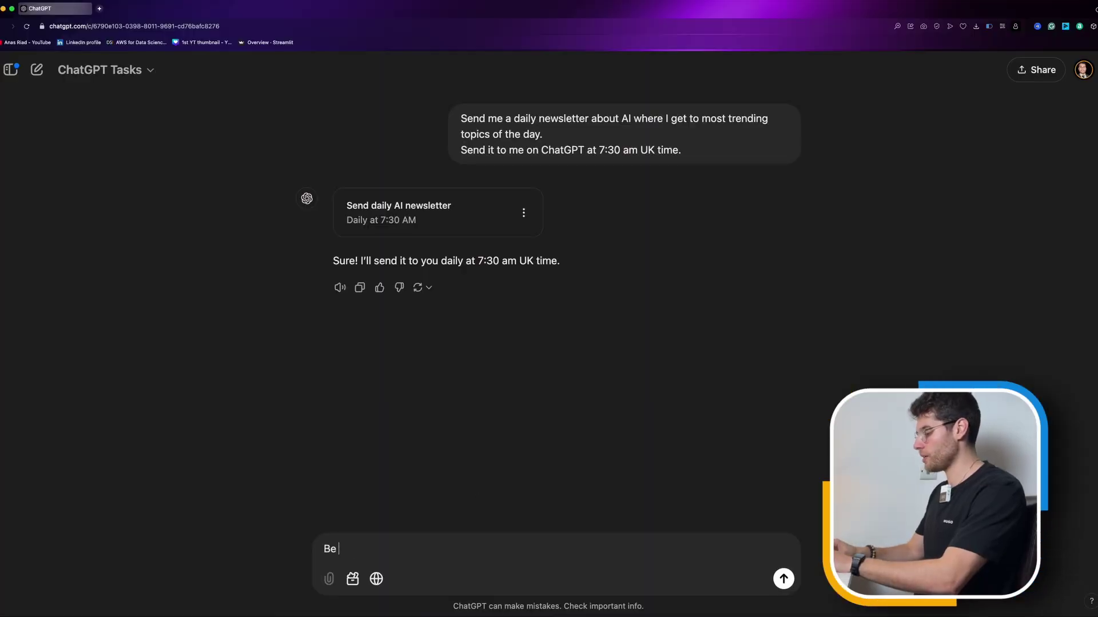
Send the accountability-partner request for daily 4:30pm after-work gym motivation messages.
{"action": "type", "text": " my accou"}
{"action": "type", "text": "ntabi"}
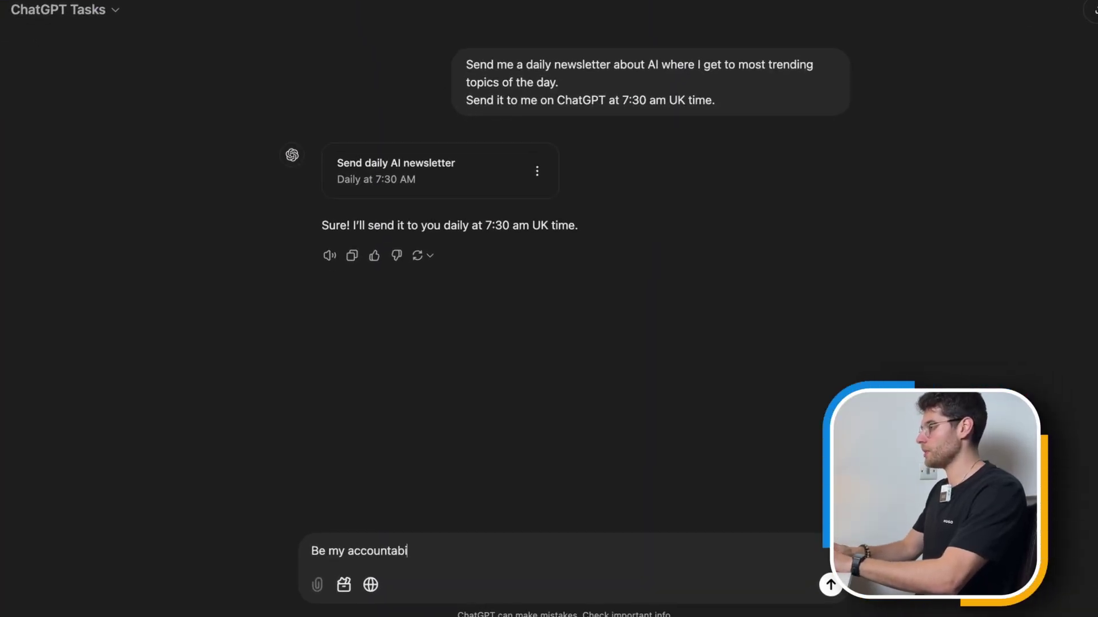
{"action": "type", "text": "lity partner I want you to "}
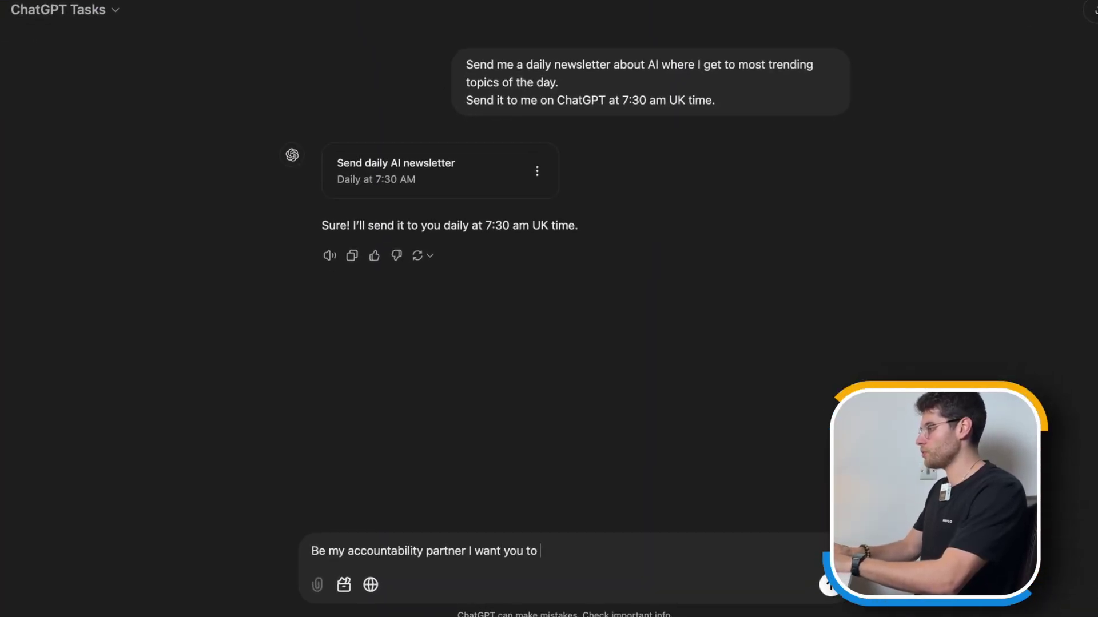
{"action": "type", "text": "send me daily messa"}
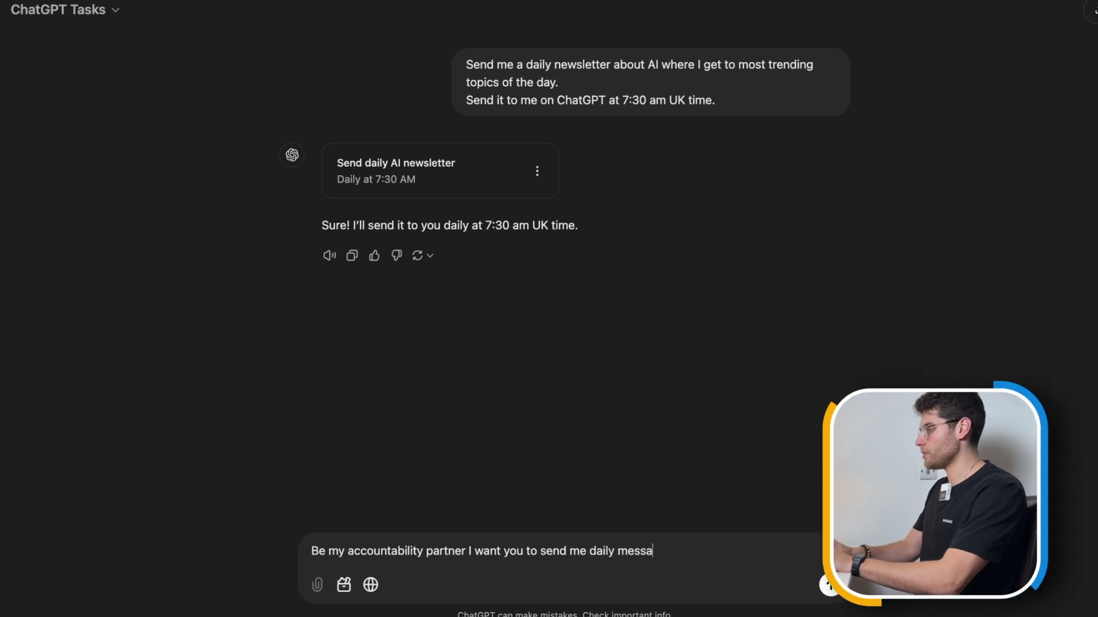
{"action": "type", "text": "ges at 4:30p"}
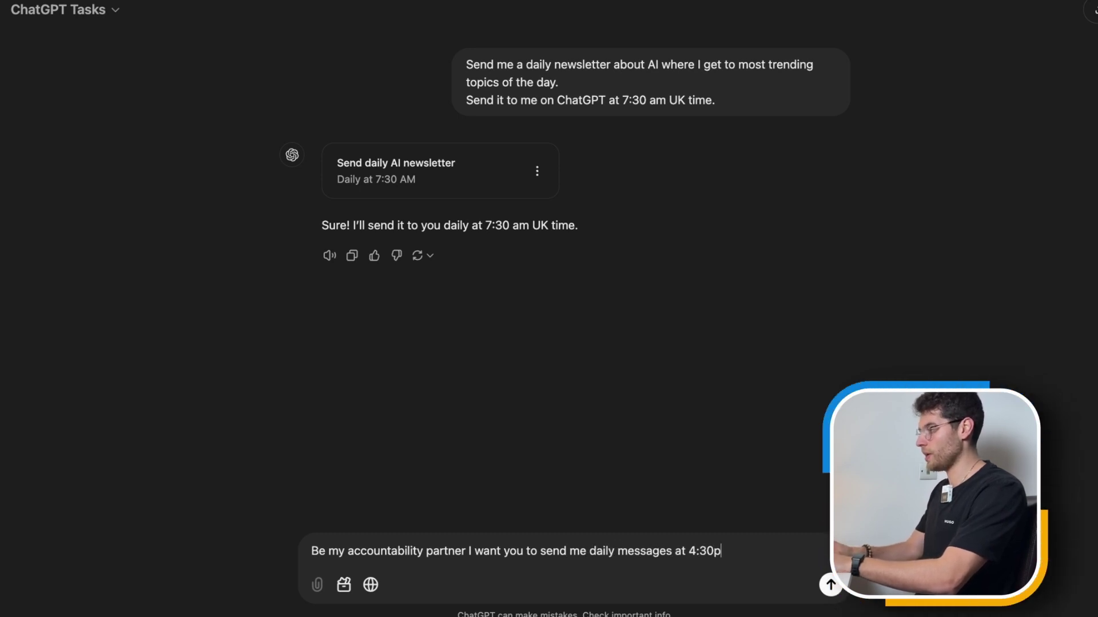
{"action": "type", "text": "m (after work) to m"}
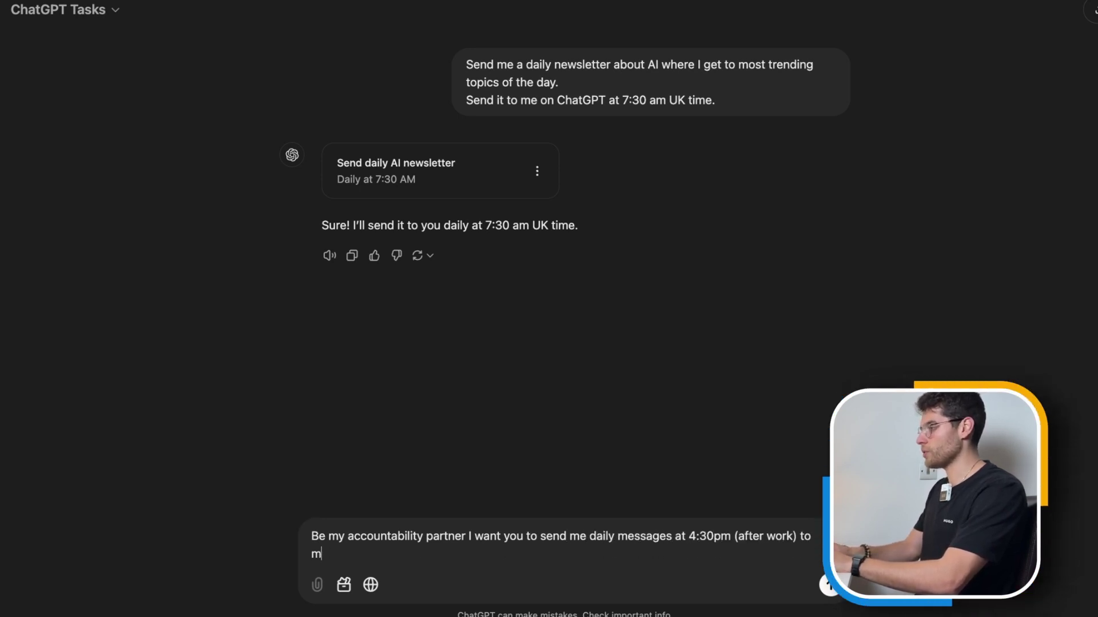
{"action": "type", "text": "otivate me to go to t"}
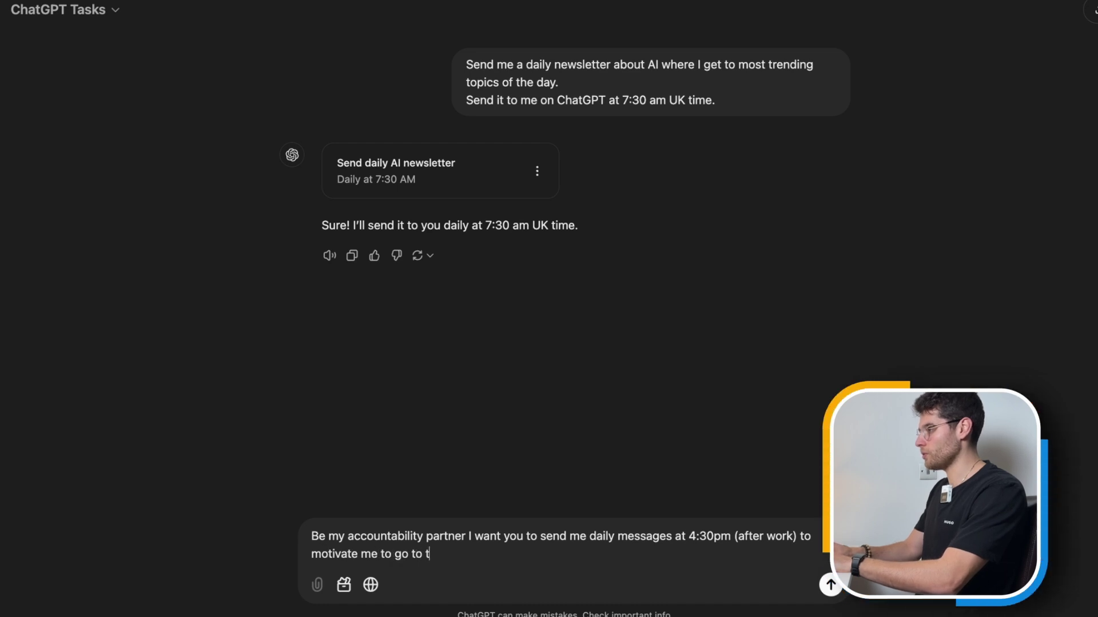
{"action": "type", "text": "he gym. Share a powe"}
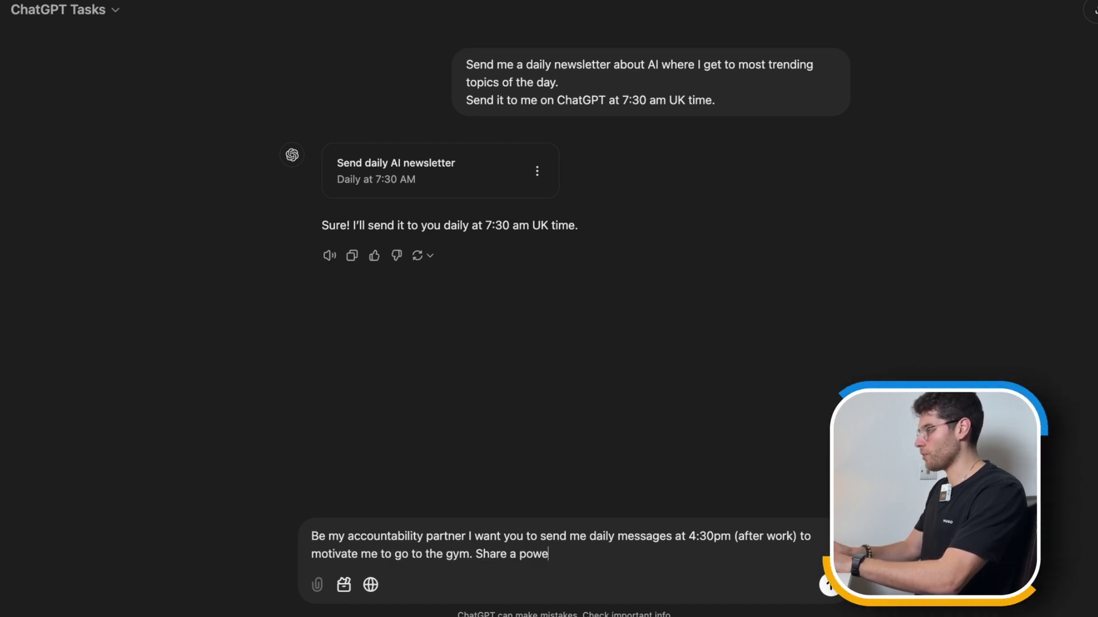
{"action": "type", "text": "rful quote a remind me w"}
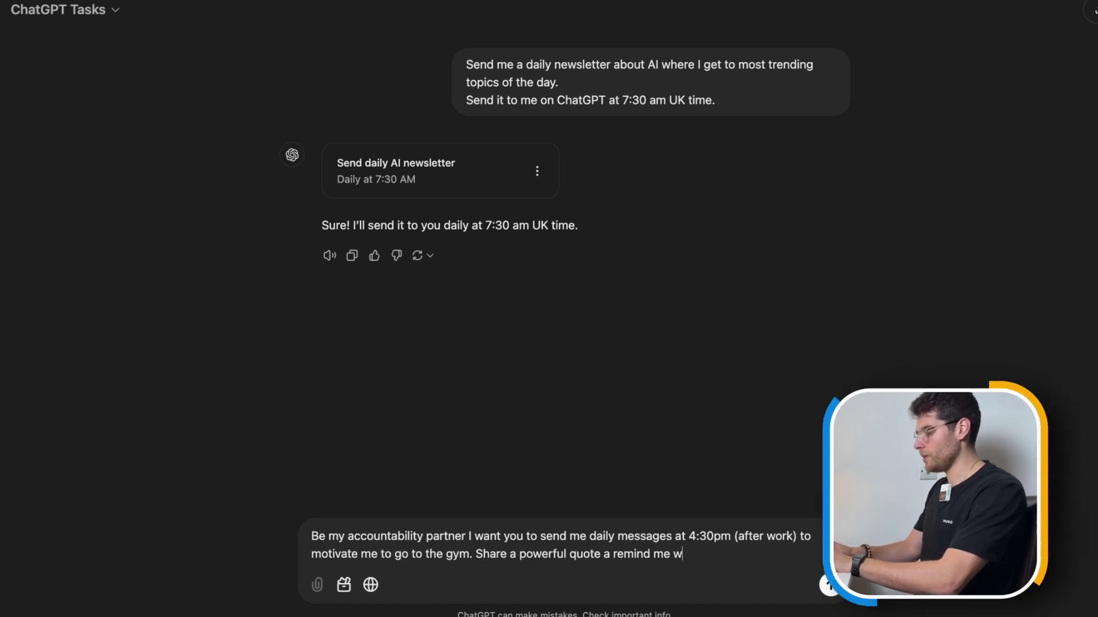
{"action": "type", "text": "hy I started in th"}
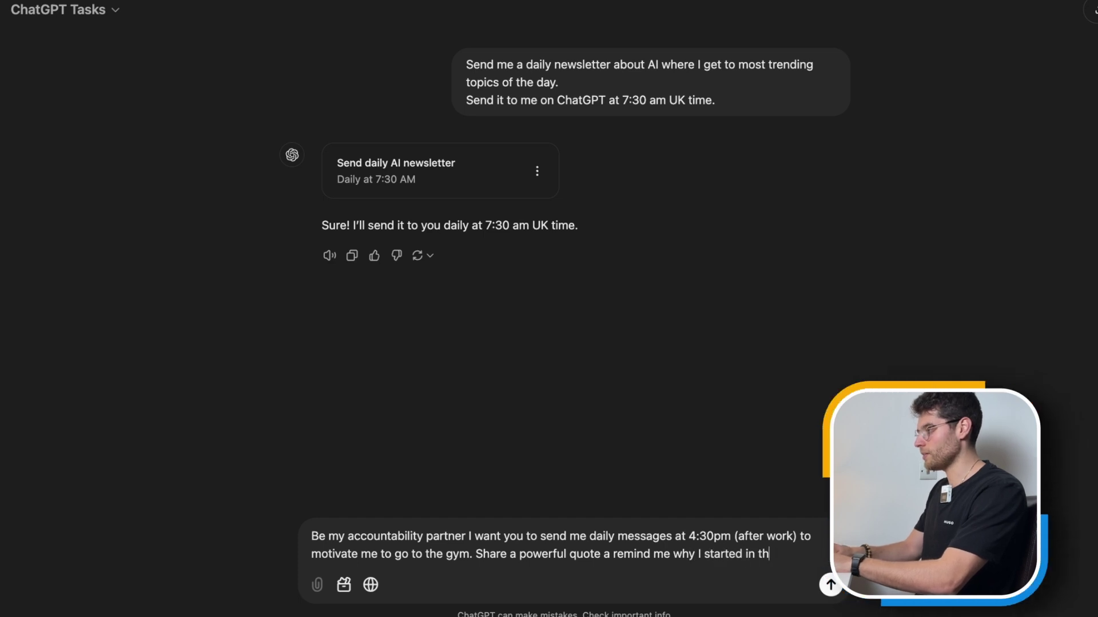
{"action": "type", "text": "e first place (to im"}
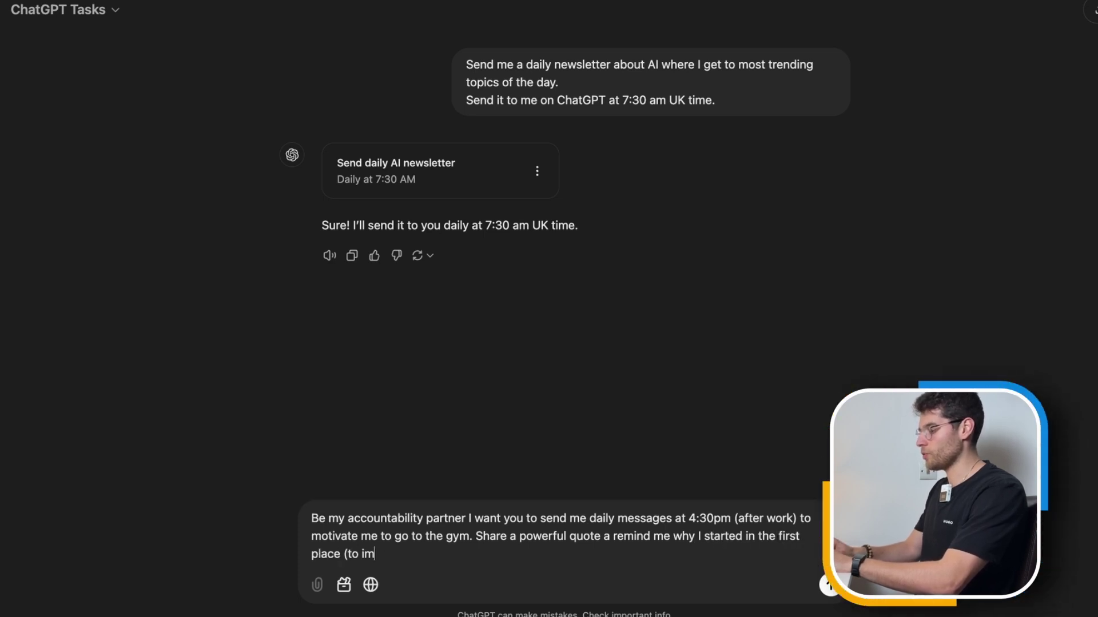
{"action": "type", "text": "prove my physique). S"}
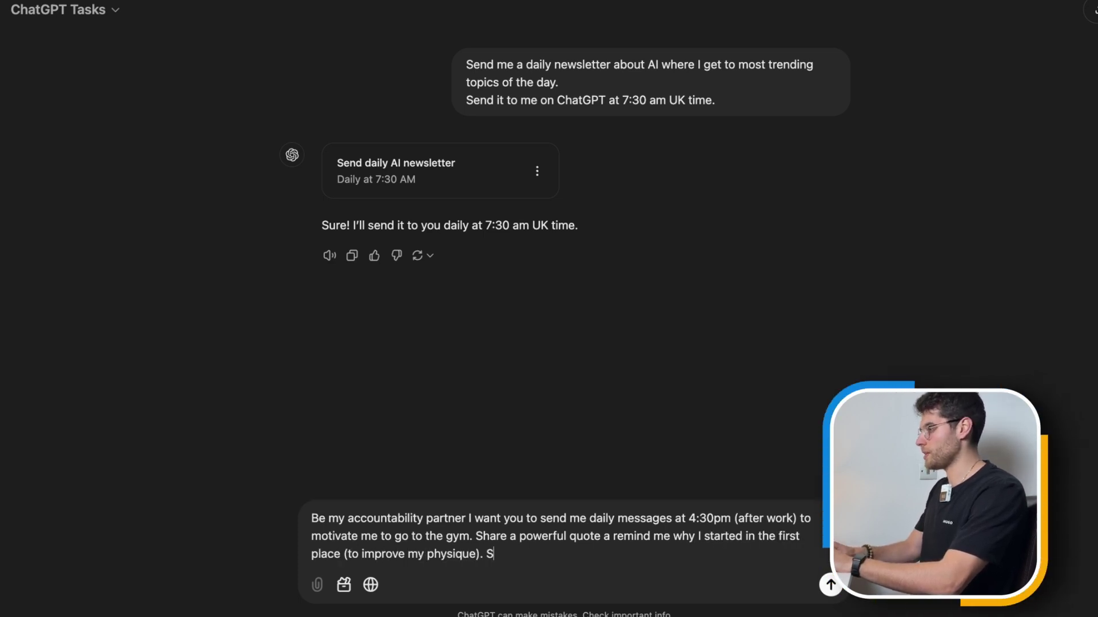
{"action": "type", "text": "end a notification on ChatGPT di"}
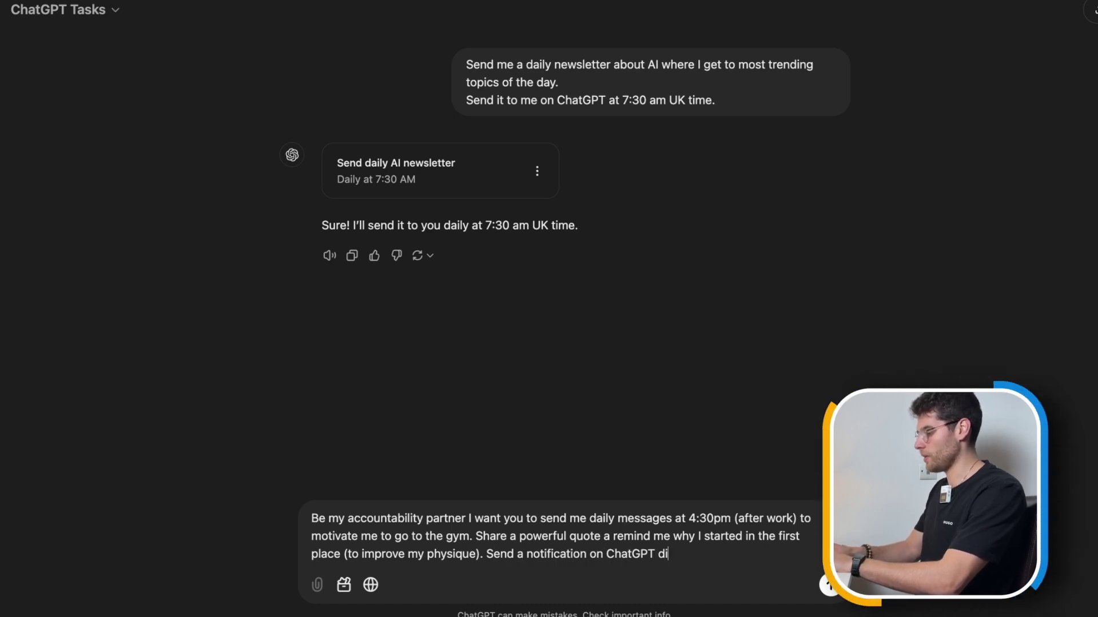
{"action": "type", "text": "rectly."}
{"action": "key", "text": "Return"}
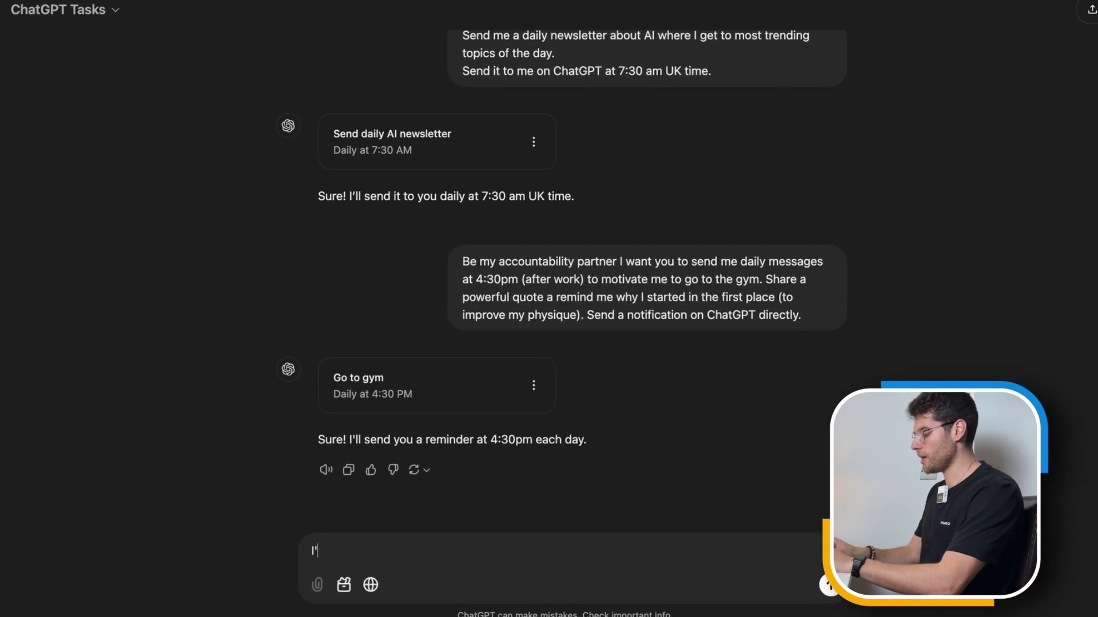
Write a French-learning request listing 2 sentences, 1 daily grammar tip and 1 random tip.
{"action": "type", "text": "ng french can yo"}
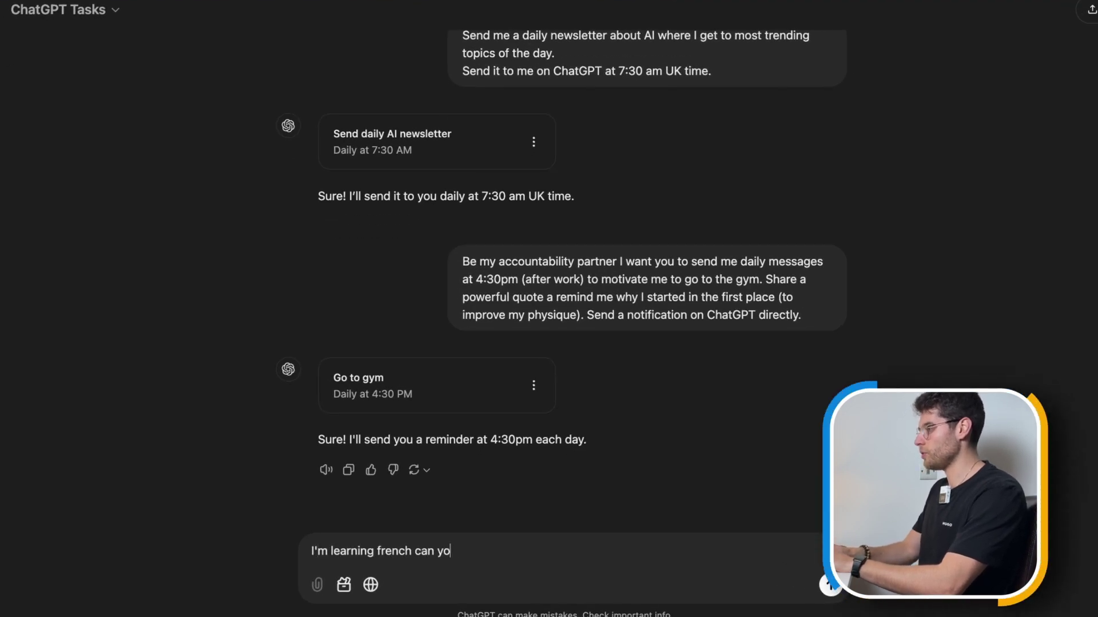
{"action": "type", "text": "u give me:"}
{"action": "key", "text": "shift+Return"}
{"action": "type", "text": "- 2 sentences"}
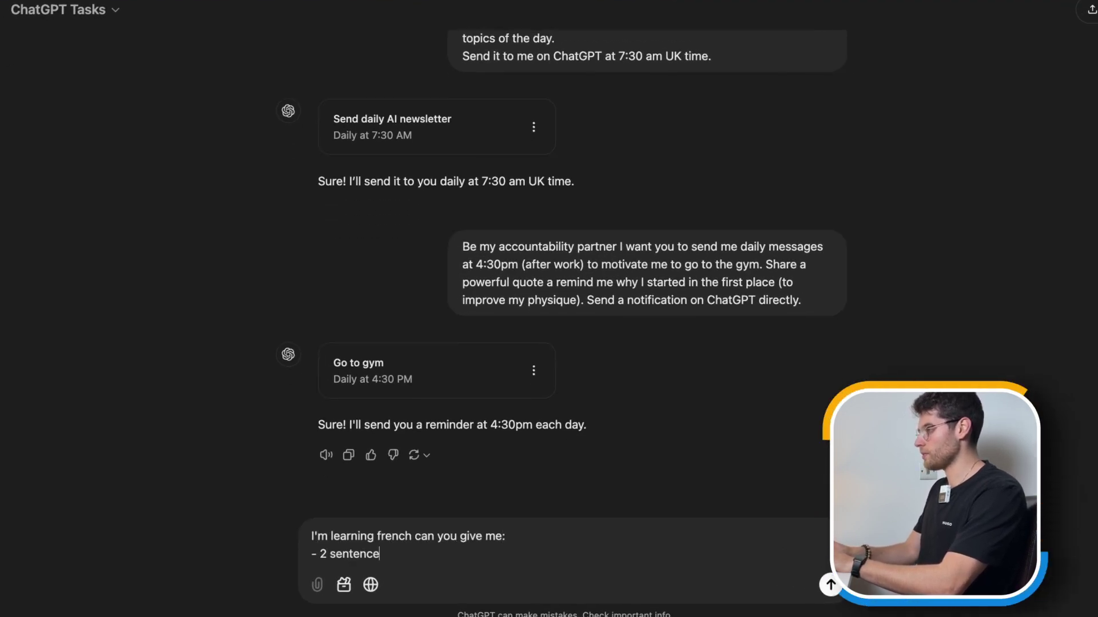
{"action": "key", "text": "shift+Return"}
{"action": "type", "text": "- 1 daily grammar"}
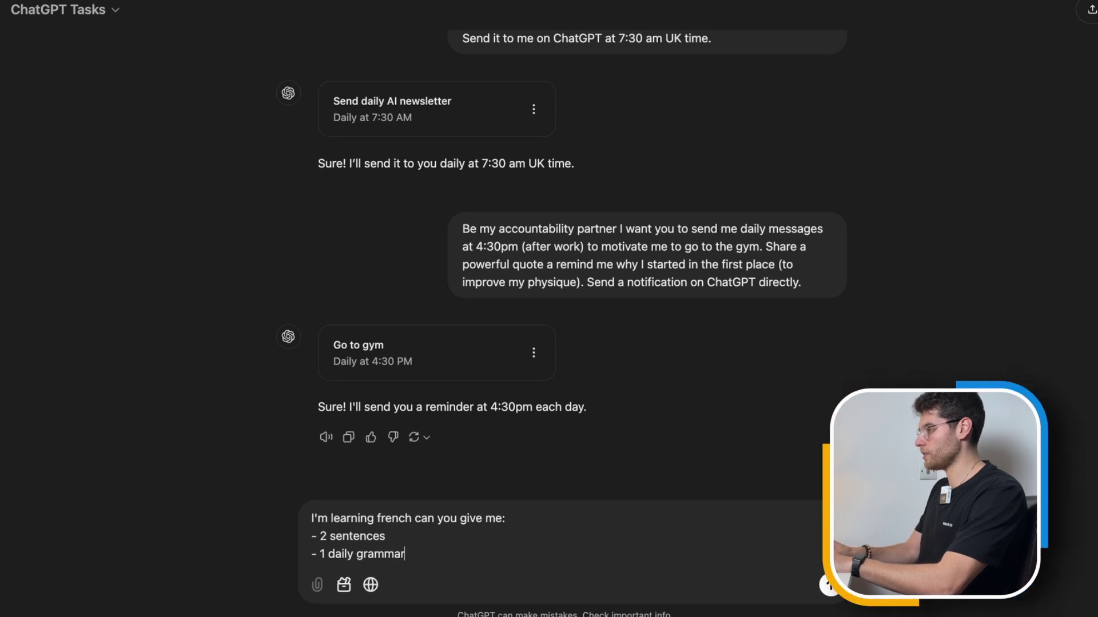
{"action": "type", "text": " tip"}
{"action": "key", "text": "shift+Return"}
{"action": "type", "text": "- 1 r"}
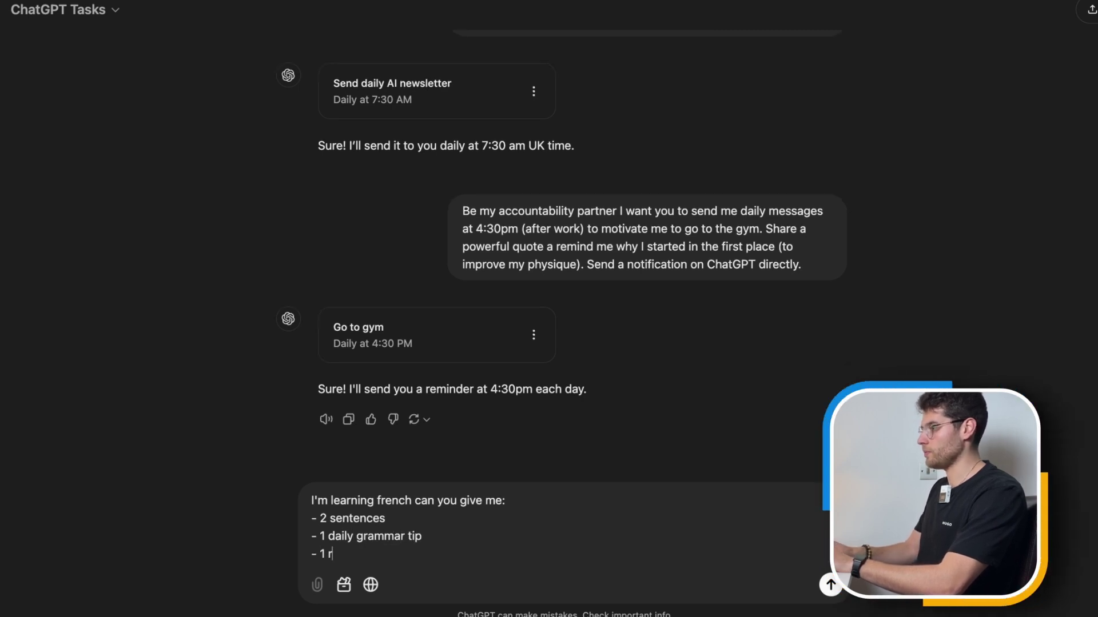
{"action": "type", "text": "andom tip"}
Add the scheduling line, send the request, and highlight the first French sentence in the reply.
{"action": "key", "text": "shift+Return"}
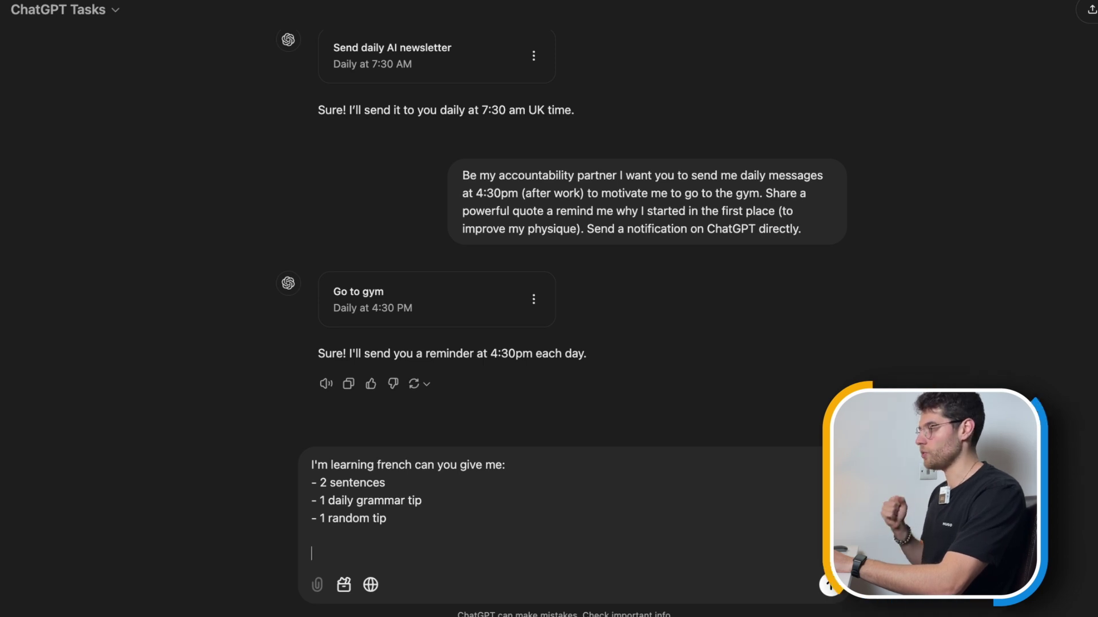
{"action": "key", "text": "shift+Return"}
{"action": "key", "text": "shift+Return"}
{"action": "type", "text": "send it daily at 8am on chatGPT app."}
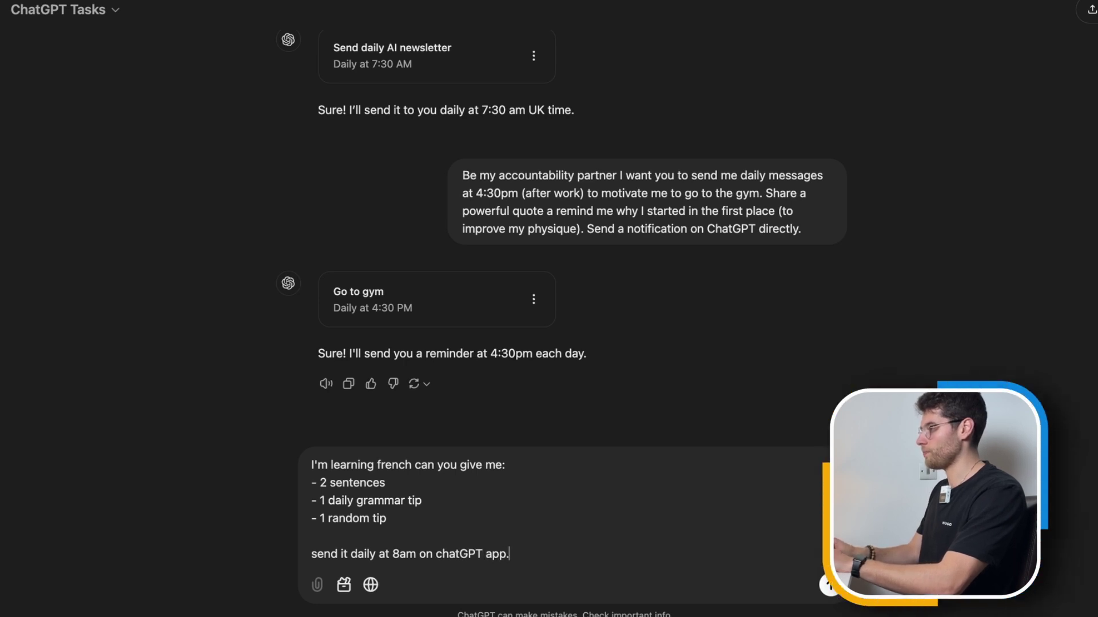
{"action": "key", "text": "Return"}
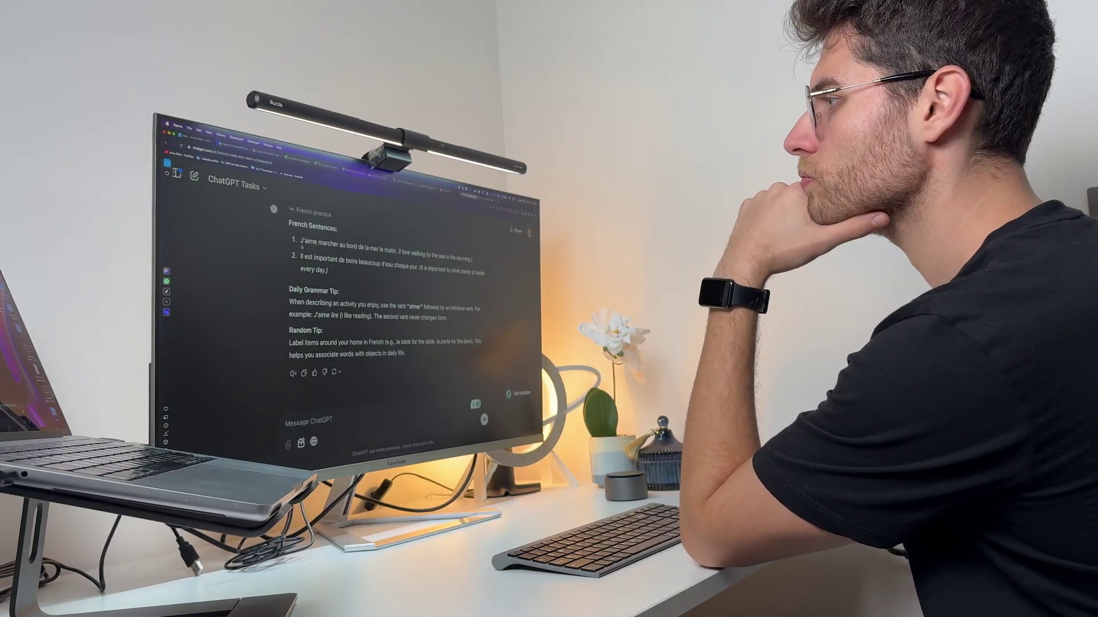
{"action": "left_click_drag", "start_coordinate": [302, 241], "coordinate": [472, 258]}
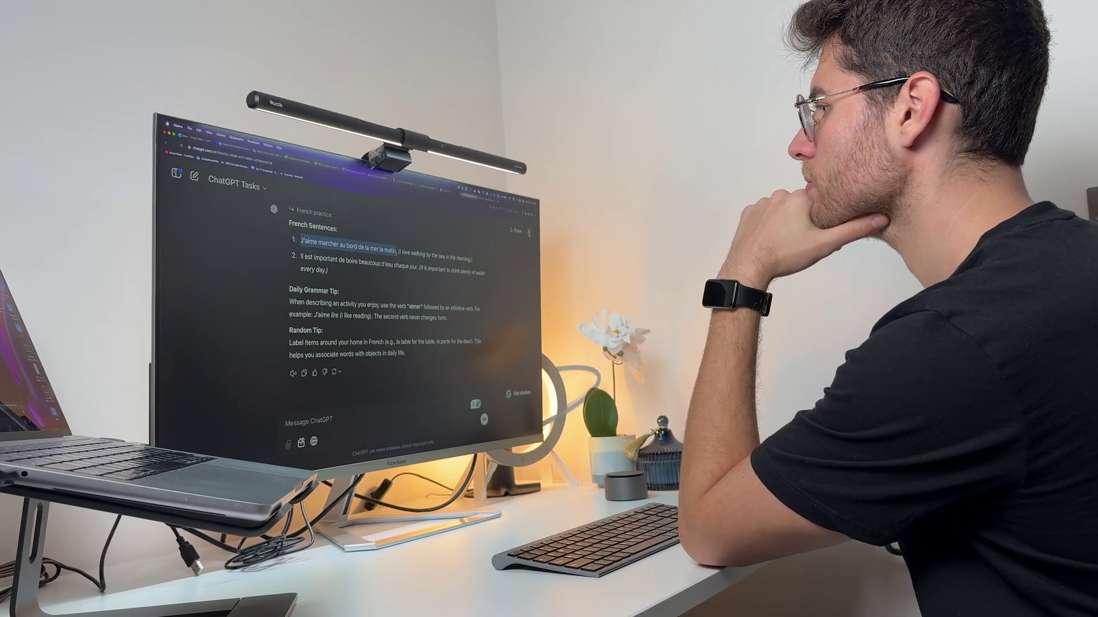
Highlight the second French sentence and its translation in the reply.
{"action": "left_click_drag", "start_coordinate": [301, 256], "coordinate": [372, 283]}
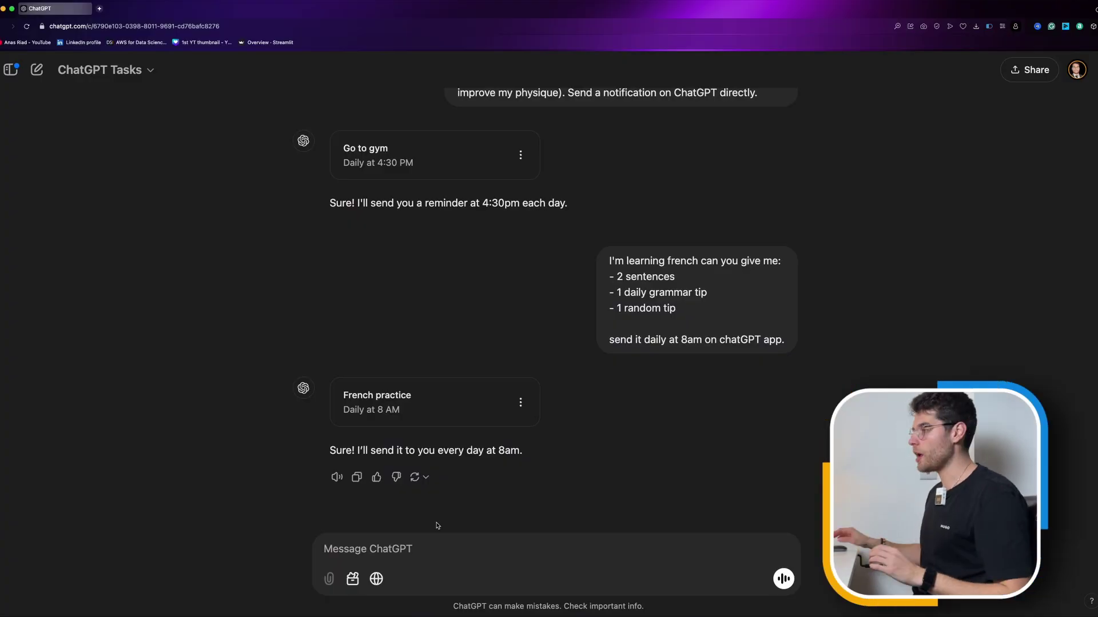
From the French practice task's options, review all four scheduled tasks and the paused one.
{"action": "left_click", "coordinate": [519, 402]}
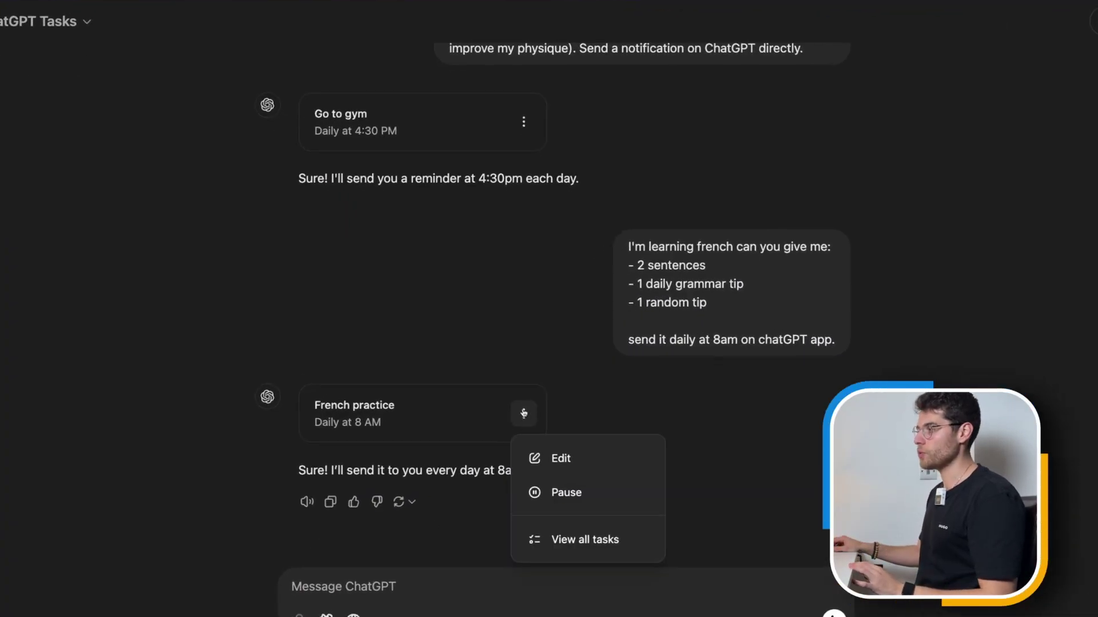
{"action": "left_click", "coordinate": [584, 541]}
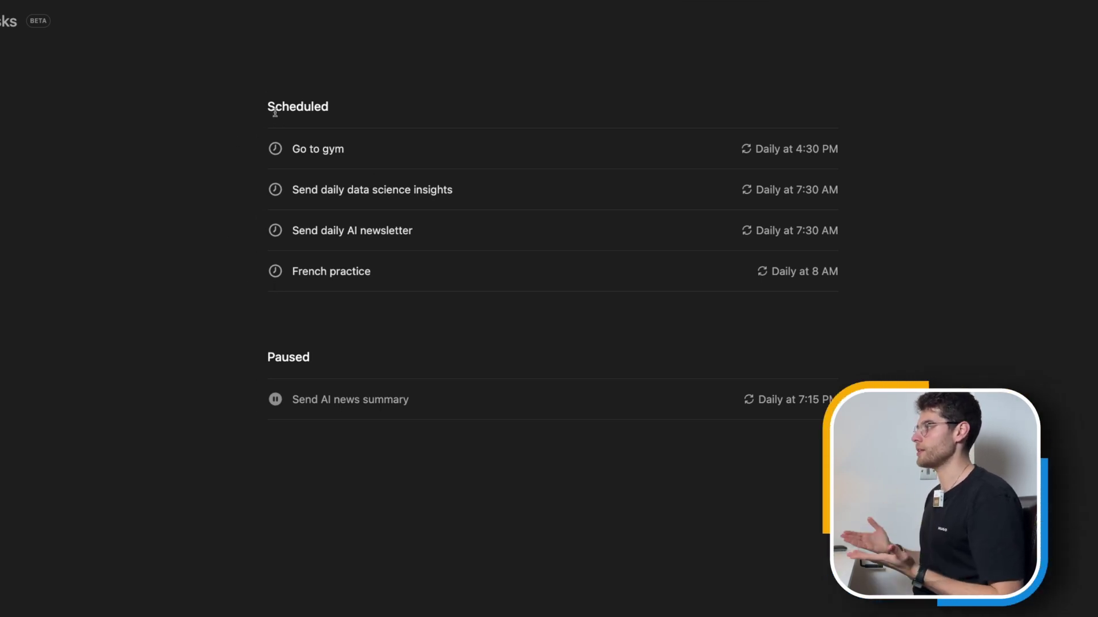
{"action": "left_click_drag", "start_coordinate": [274, 106], "coordinate": [331, 117]}
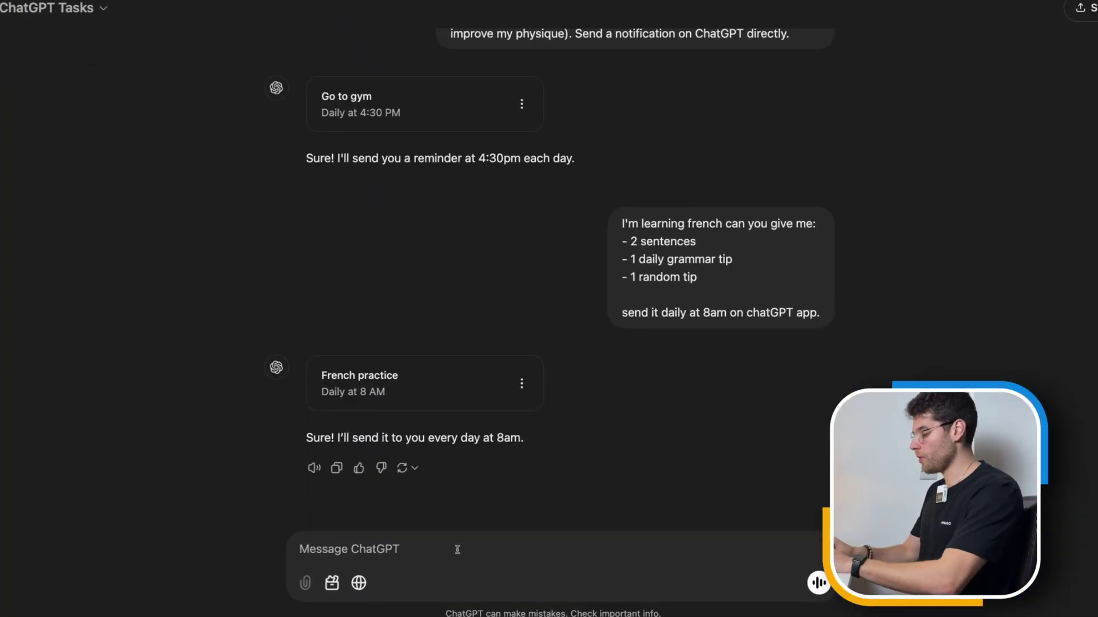
Request 3 daily YouTube or LinkedIn topics with brief descriptions and relevant resources at 12pm.
{"action": "type", "text": "Give me 3 to"}
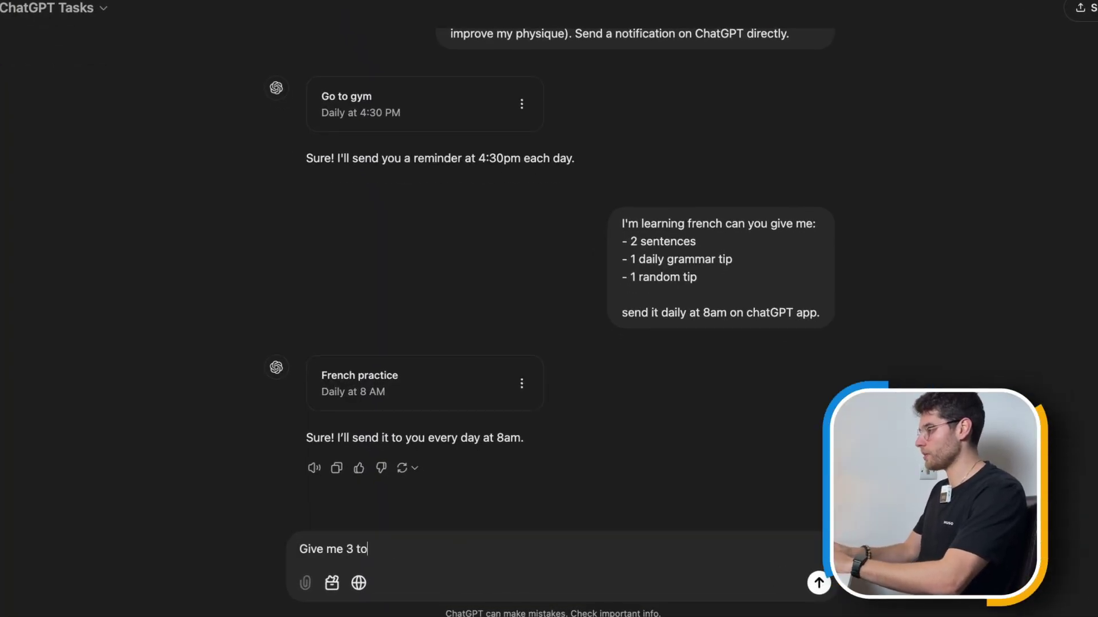
{"action": "type", "text": "pics daily that I "}
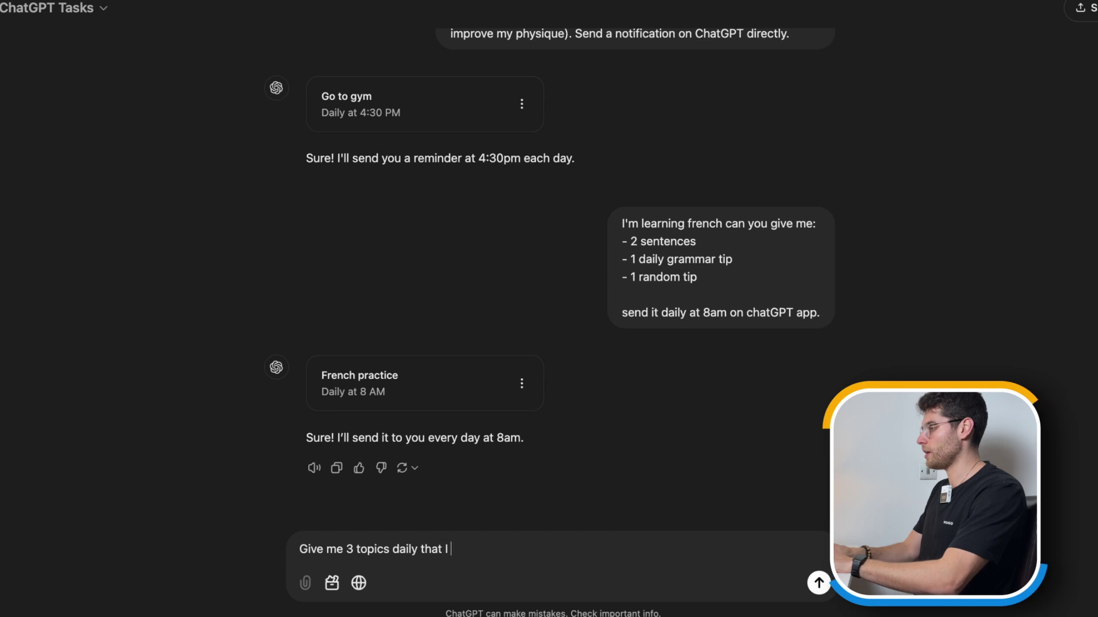
{"action": "type", "text": "could speak about on "}
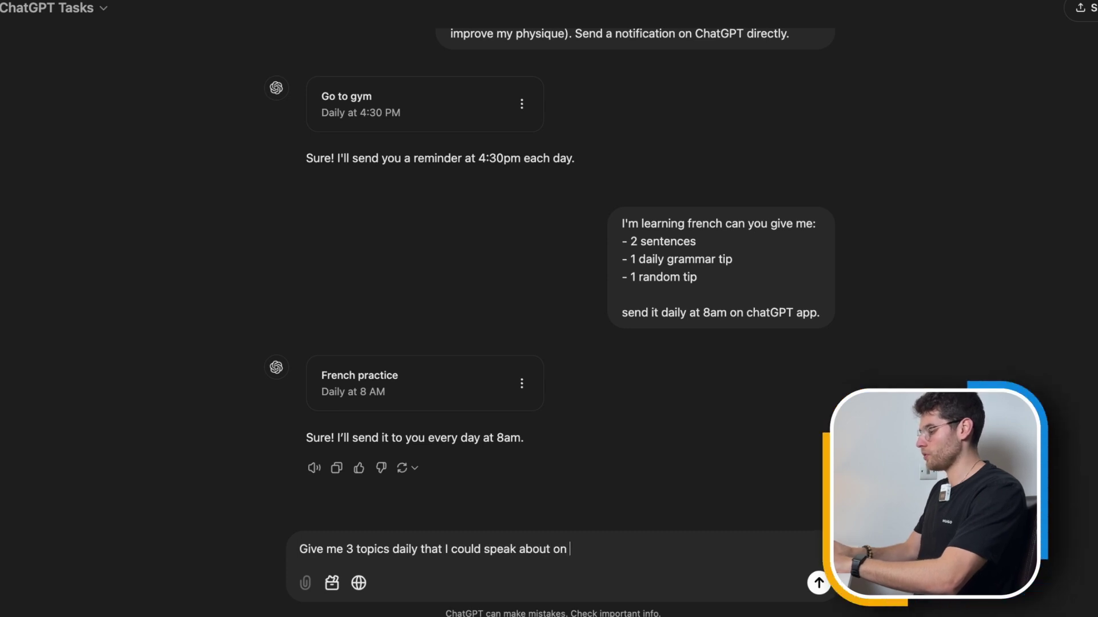
{"action": "type", "text": "YouTube or LinkedIn."}
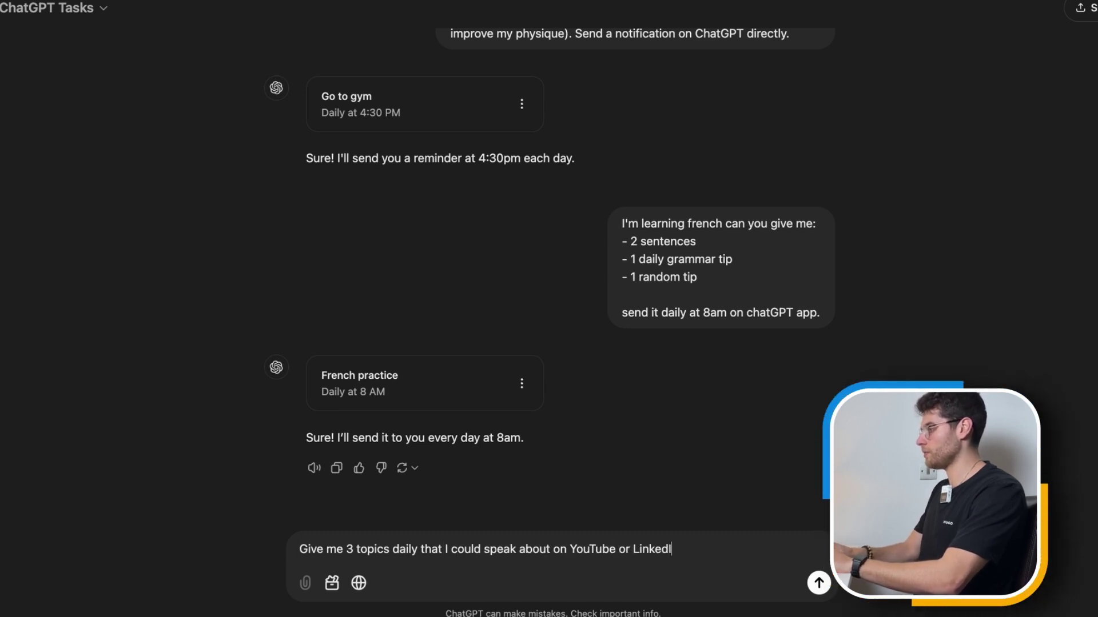
{"action": "key", "text": "shift+Return"}
{"action": "type", "text": "Provide a "}
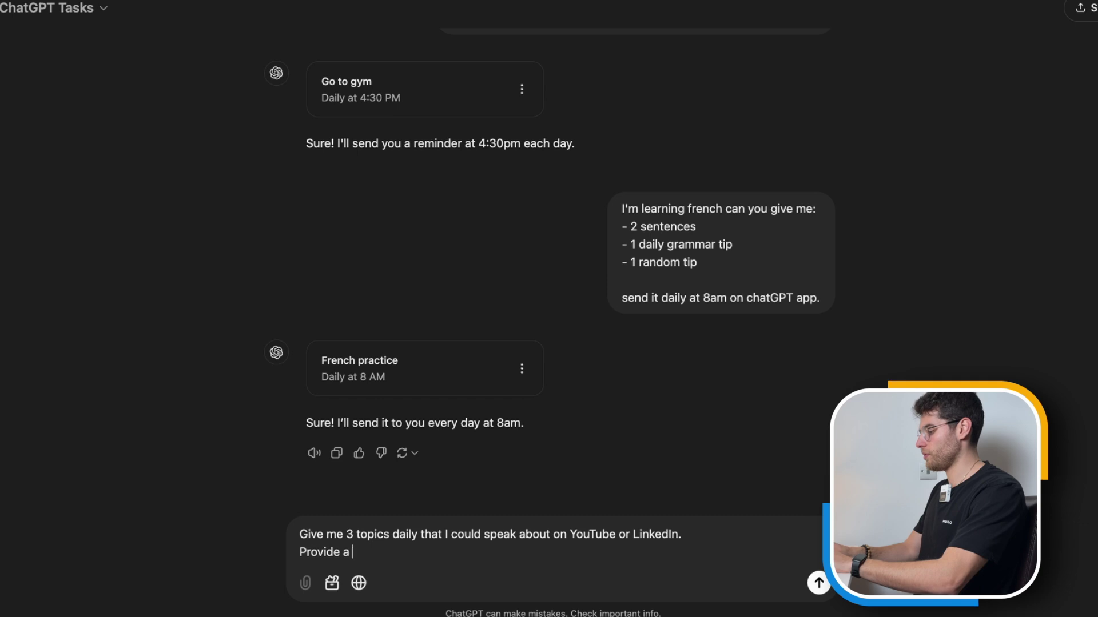
{"action": "type", "text": "brief description on "}
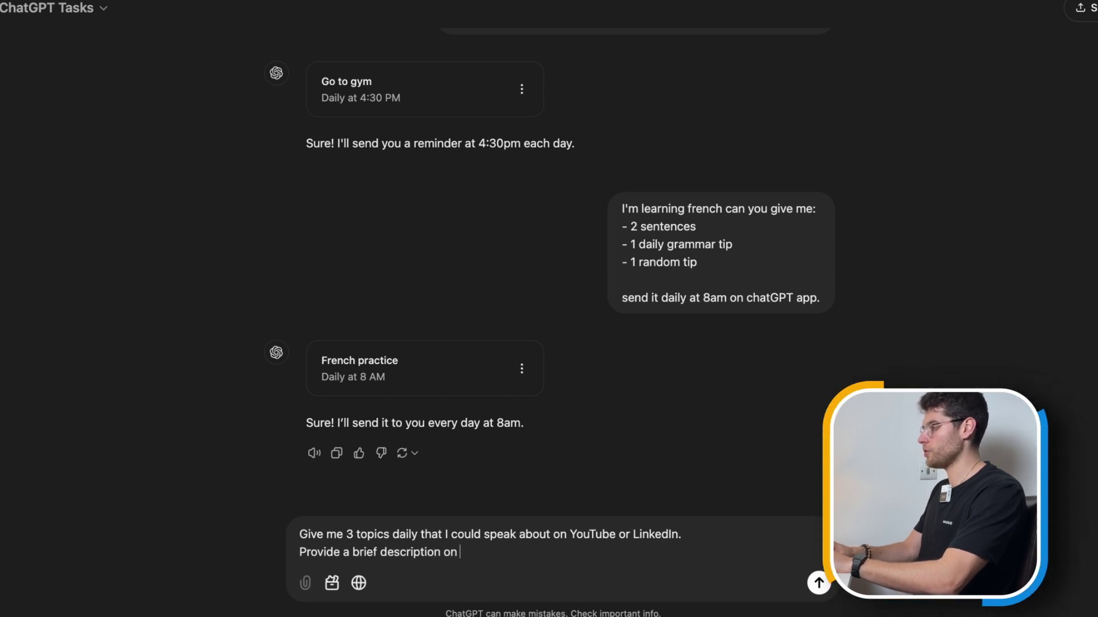
{"action": "type", "text": "each topic and rel"}
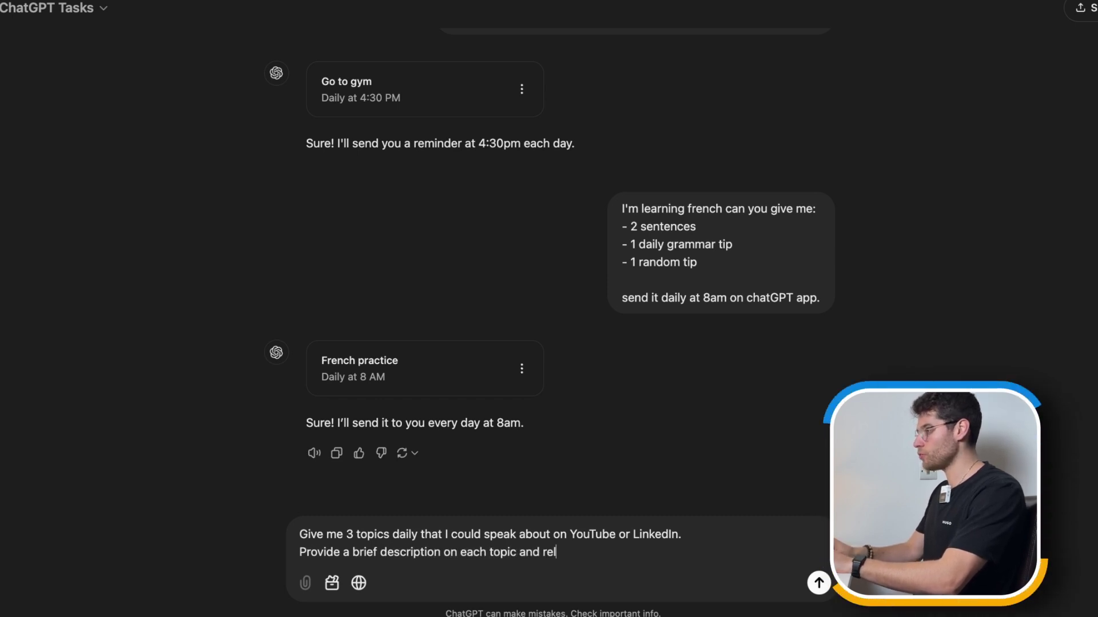
{"action": "type", "text": "evant resources."}
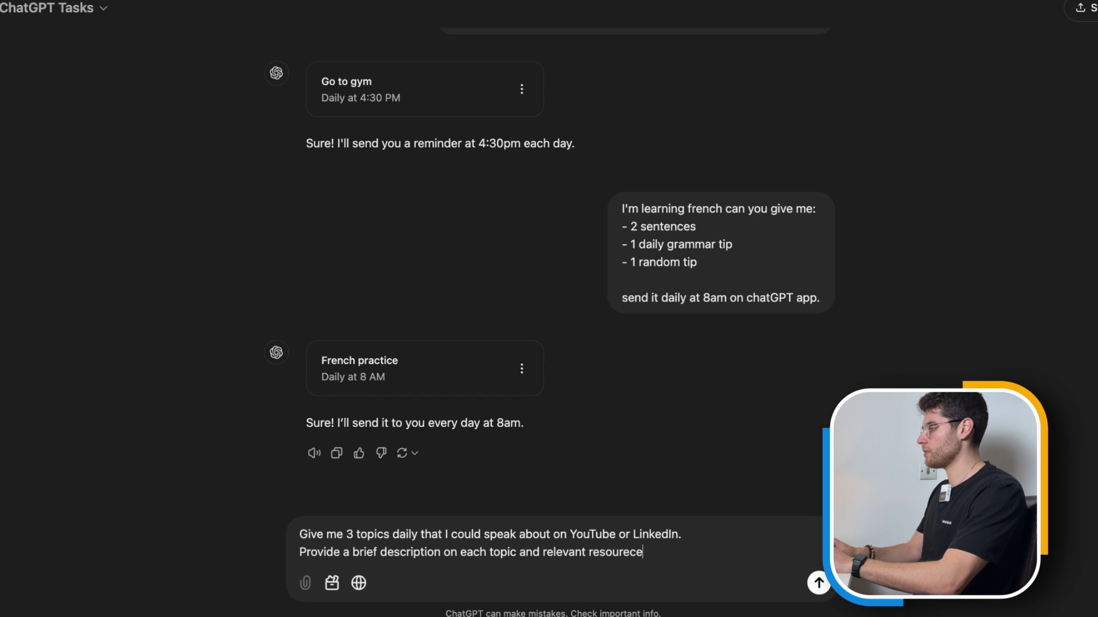
{"action": "key", "text": "shift+Return"}
{"action": "key", "text": "shift+Return"}
{"action": "type", "text": "Send me the reminder daily at 12pm on ChatGPT."}
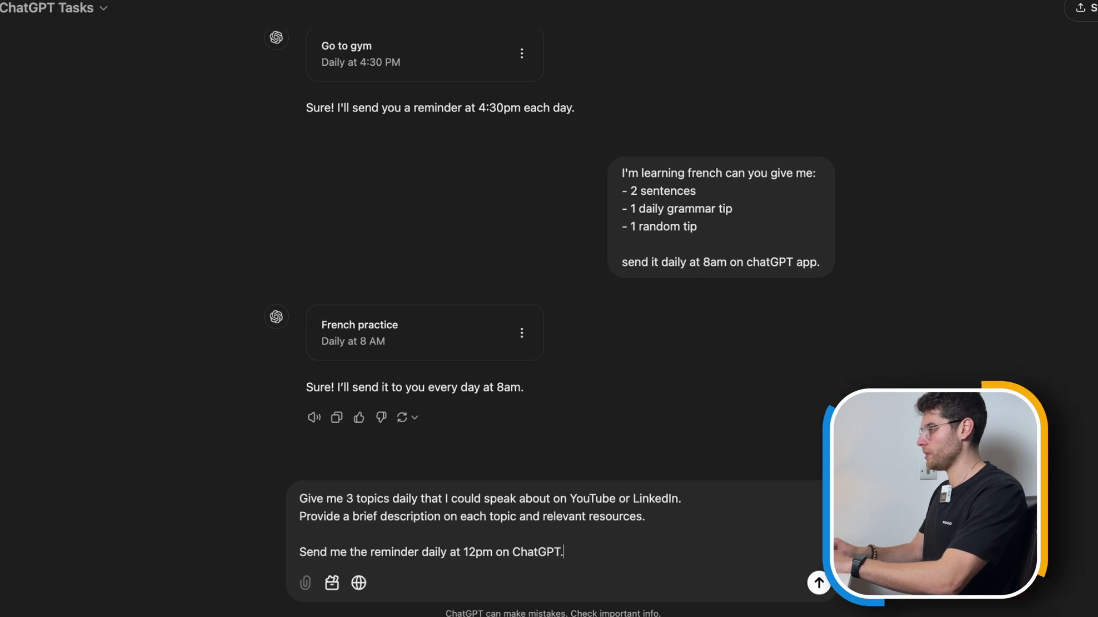
{"action": "key", "text": "Return"}
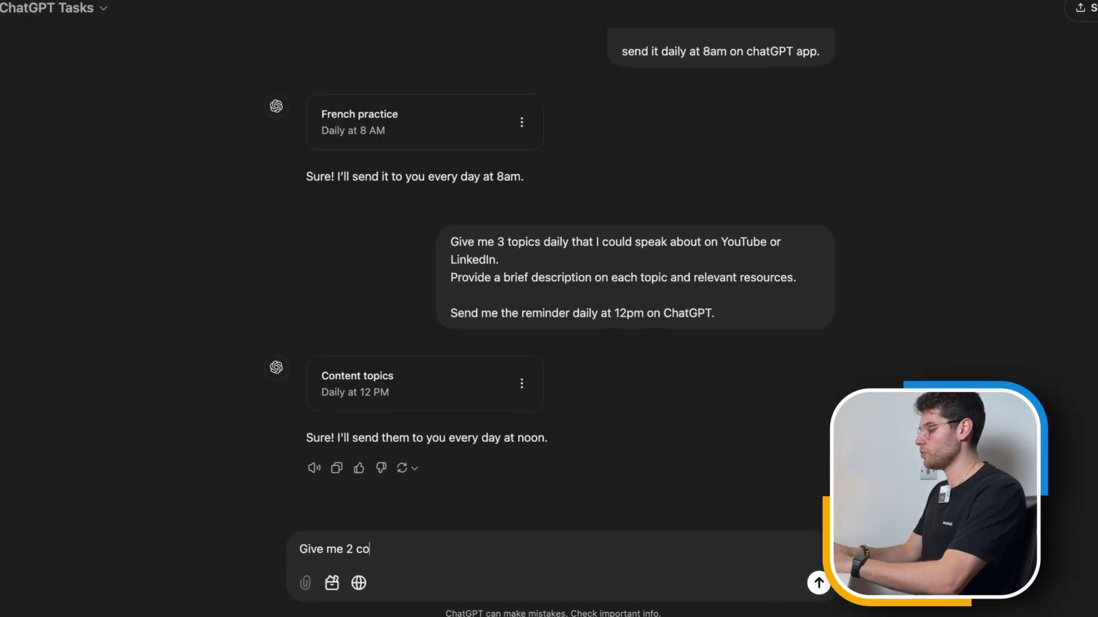
Request two fun daily marketing facts to share with friends, sent at 6pm UK time.
{"action": "type", "text": "ol things about"}
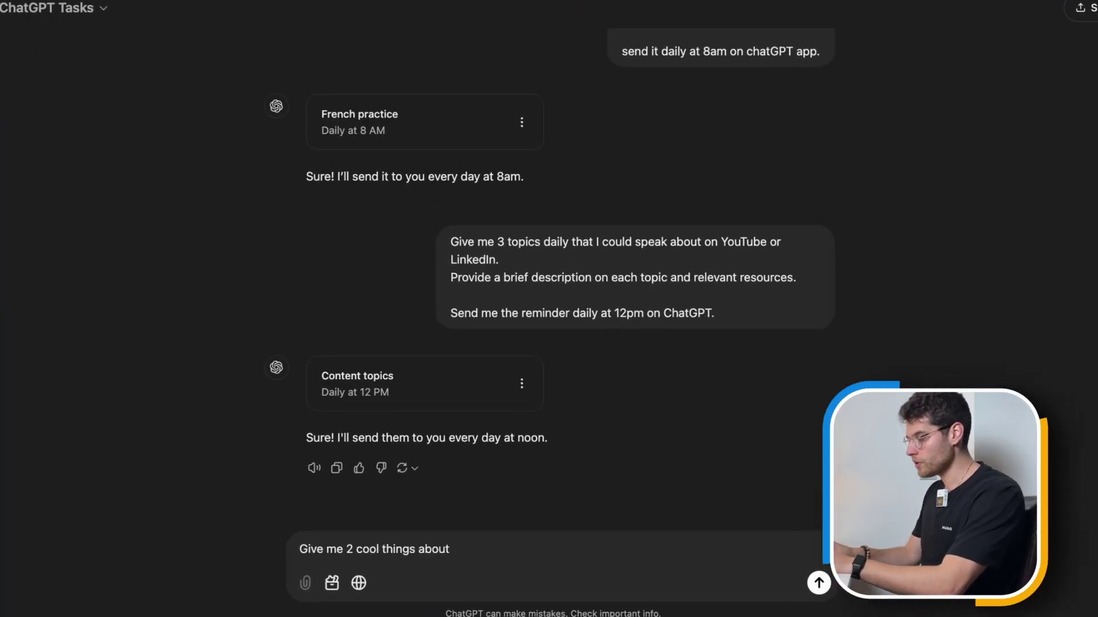
{"action": "type", "text": " marketing on a dail"}
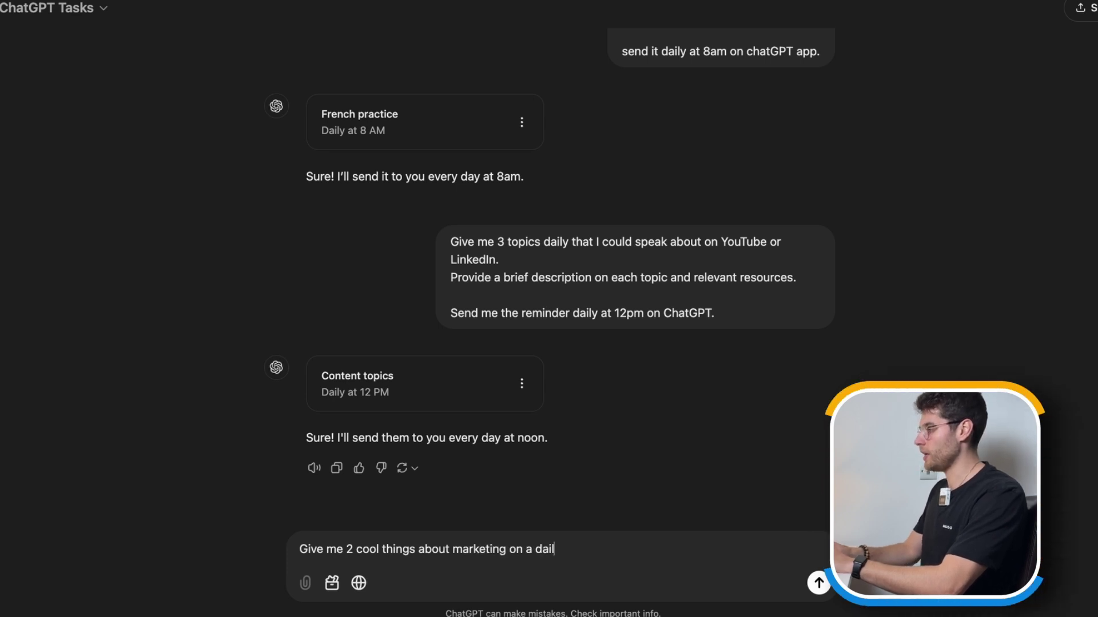
{"action": "type", "text": "y nas basis."}
{"action": "key", "text": "shift+Return"}
{"action": "type", "text": "somethi"}
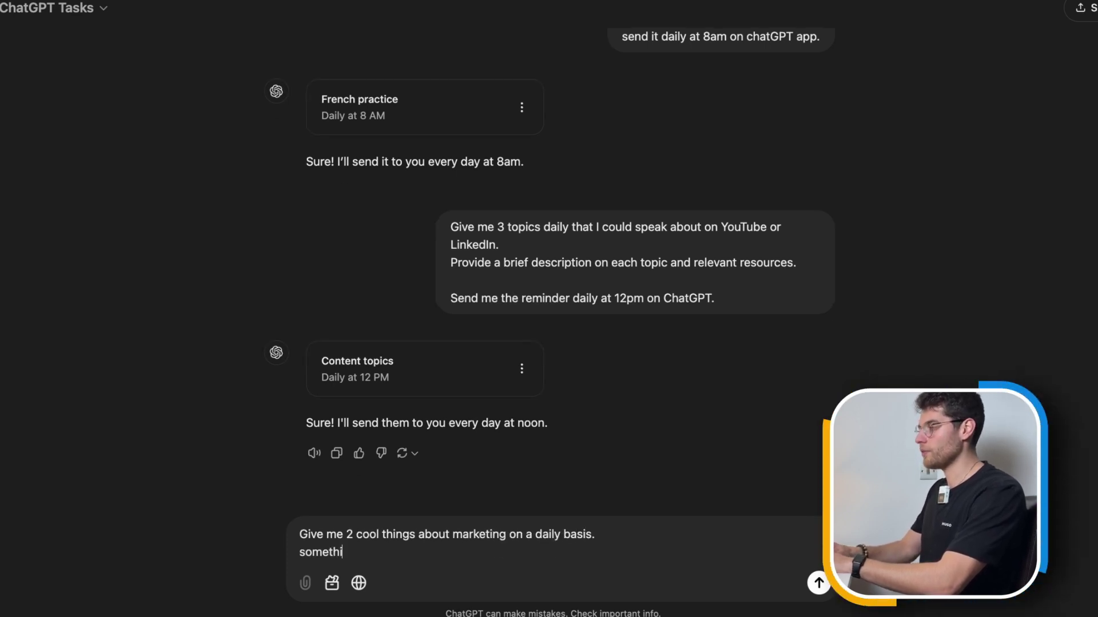
{"action": "type", "text": "ng fun that I can s"}
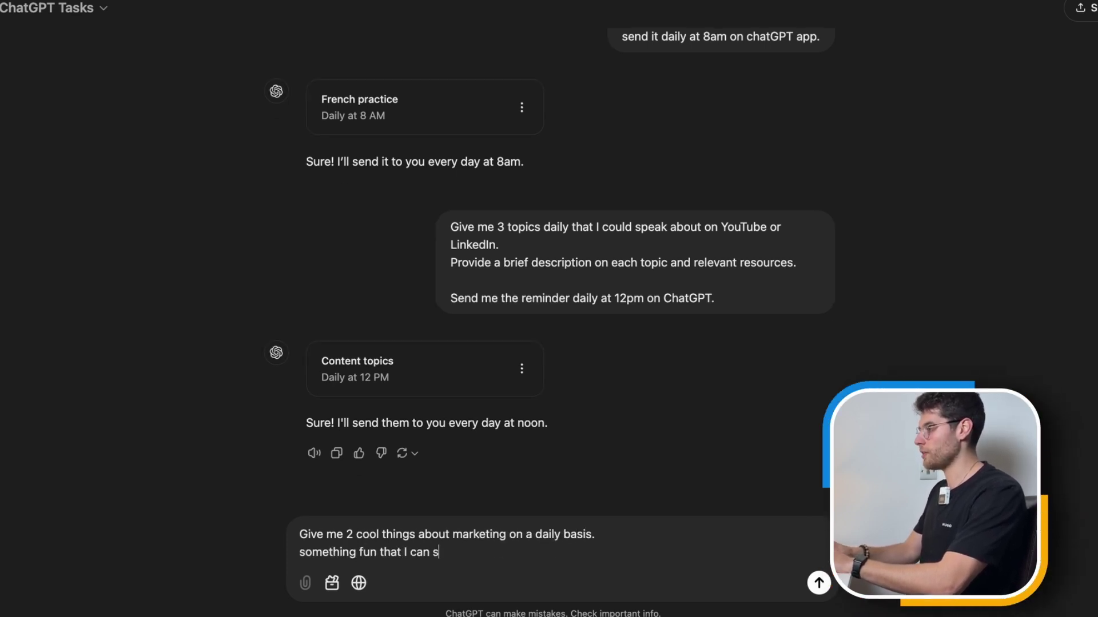
{"action": "type", "text": "hare with friends during ou"}
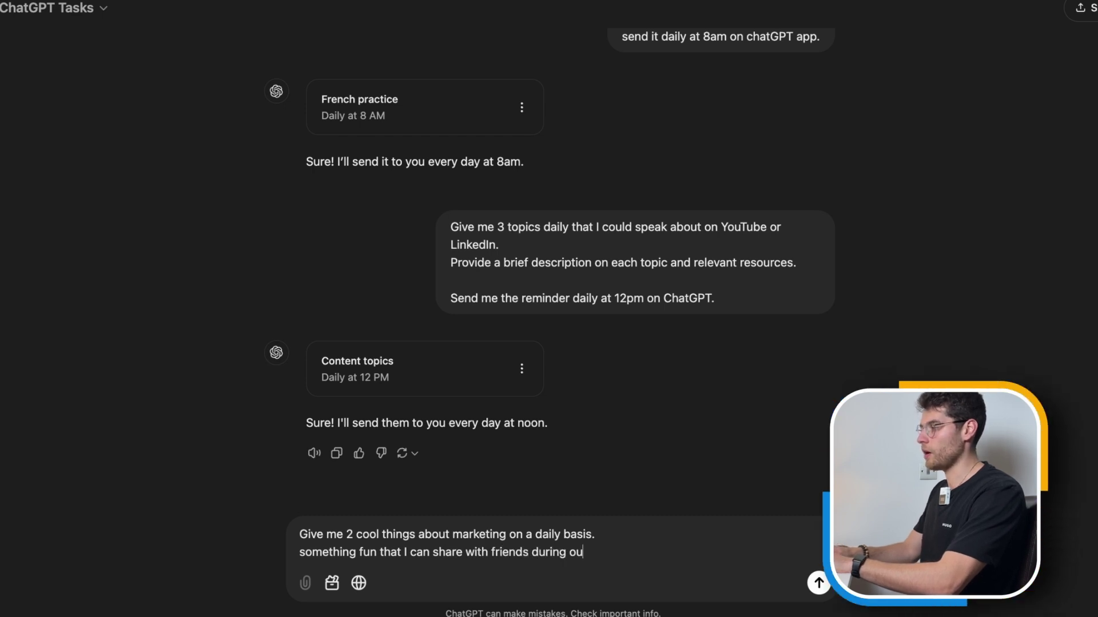
{"action": "type", "text": "r conversations."}
{"action": "key", "text": "shift+Return"}
{"action": "key", "text": "shift+Return"}
{"action": "type", "text": "Send it "}
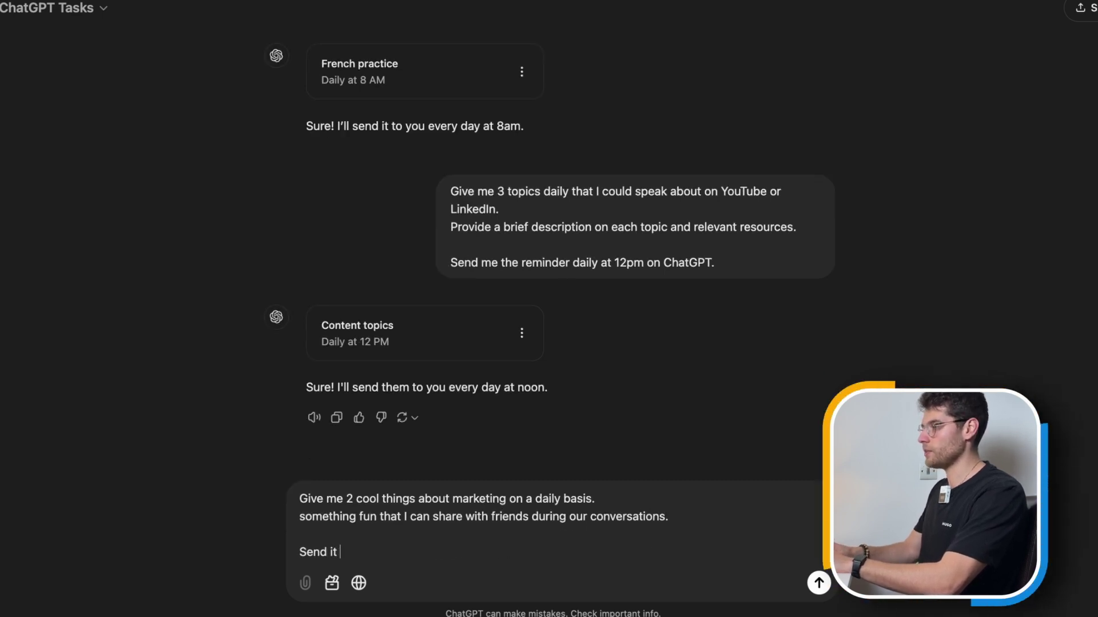
{"action": "type", "text": "to me at 6pm"}
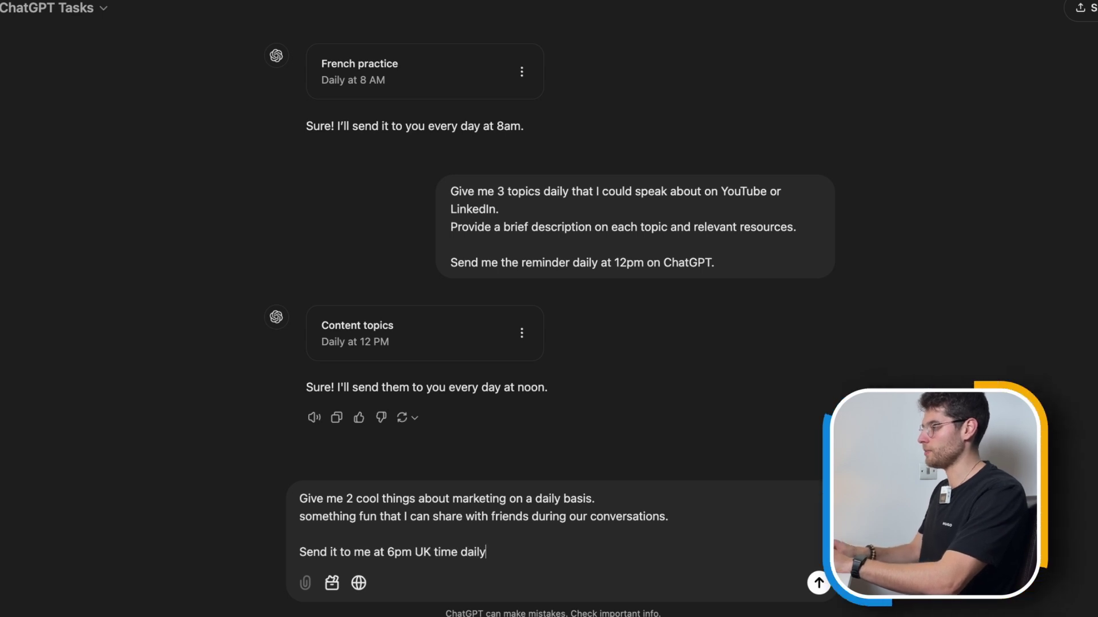
{"action": "type", "text": " UK time daily"}
{"action": "key", "text": "Return"}
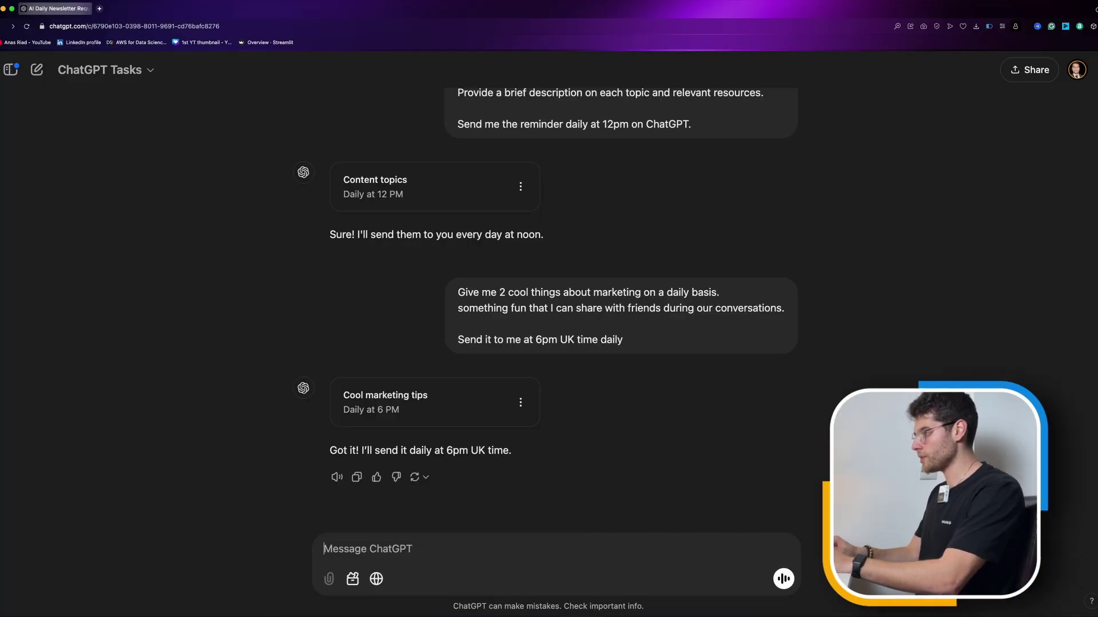
Ask for all Real Madrid news daily at 8am UK time, including player transfers with prices.
{"action": "type", "text": "I'm a big real mad"}
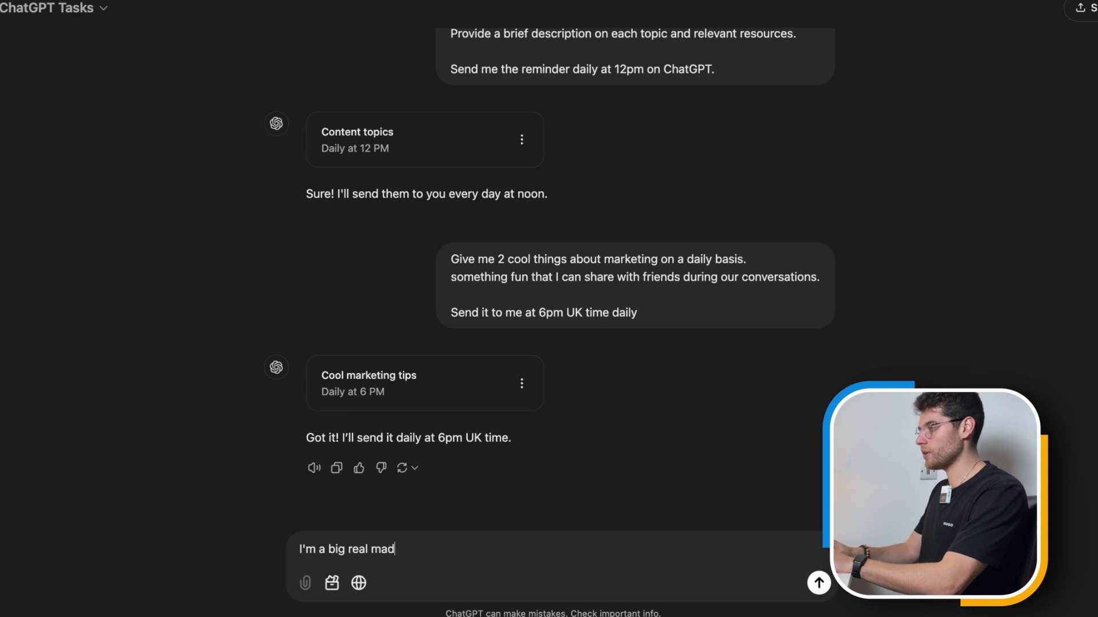
{"action": "type", "text": "rid fan, share with my "}
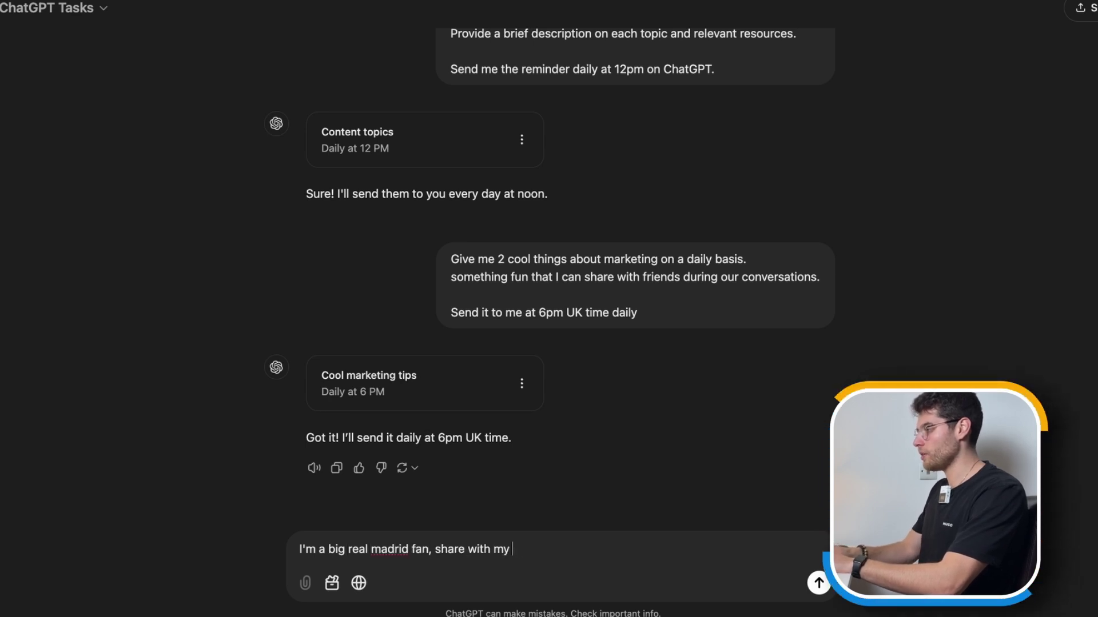
{"action": "type", "text": "all the news about re"}
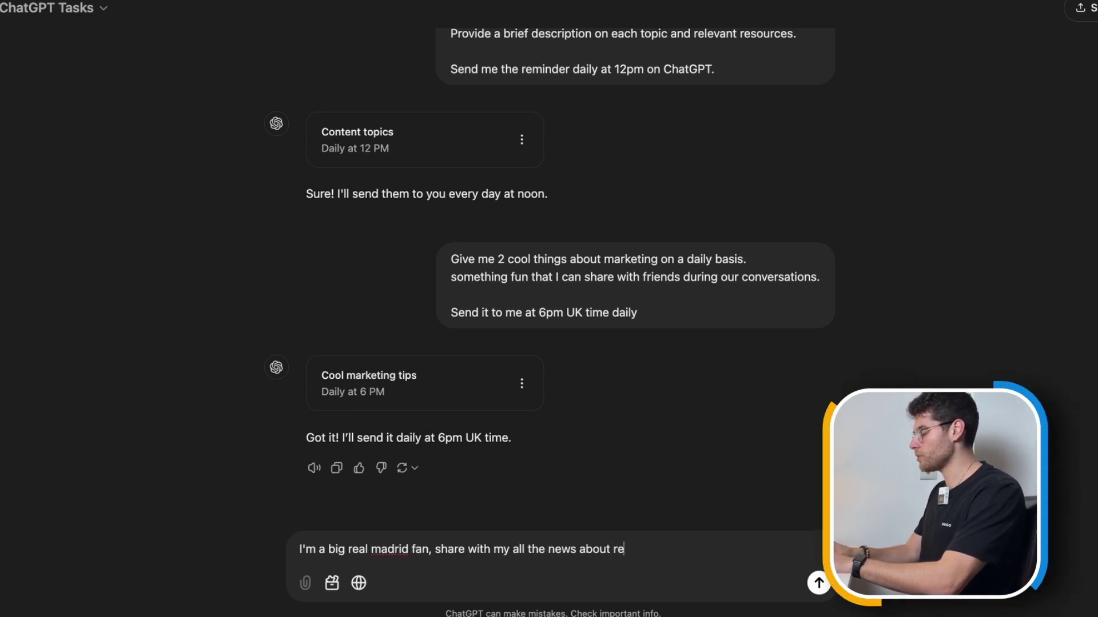
{"action": "type", "text": "al madrid on a daily ba"}
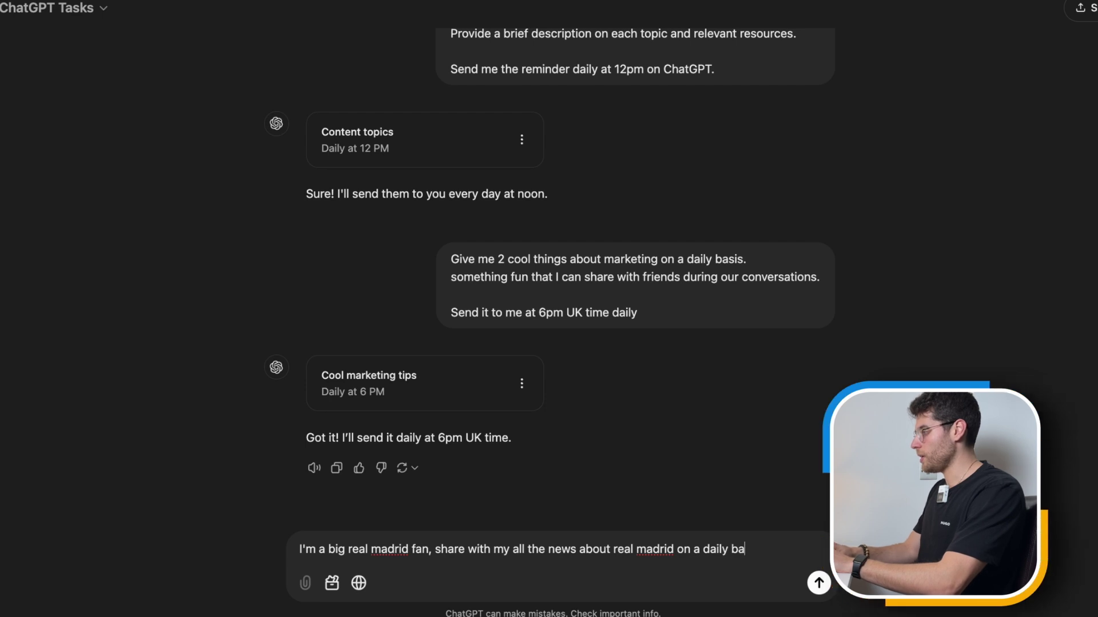
{"action": "type", "text": "sis at 8am "}
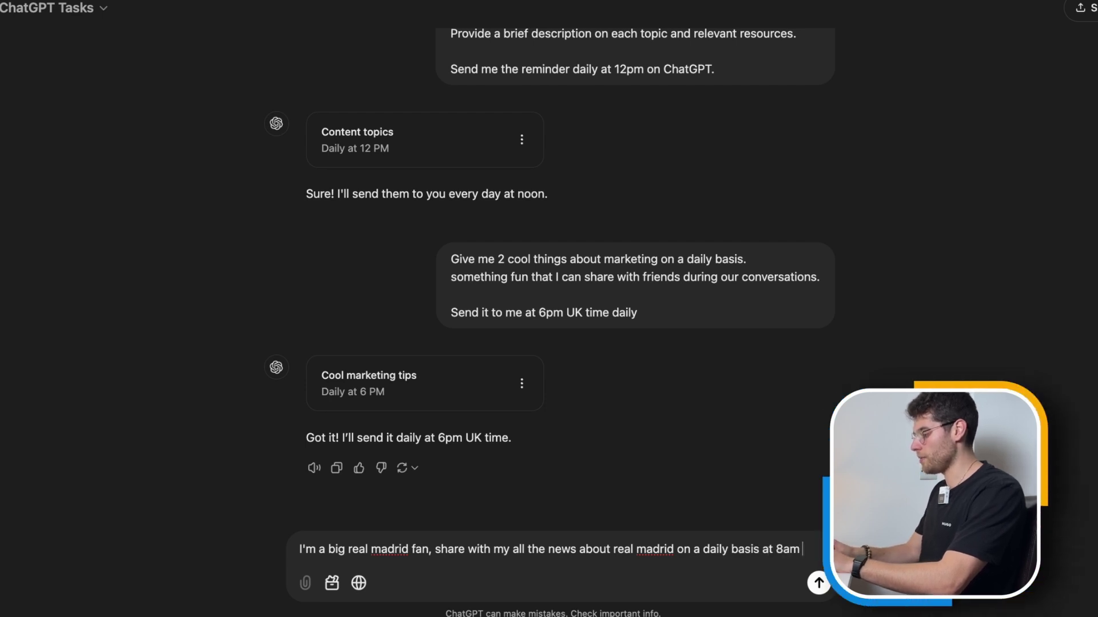
{"action": "type", "text": "UK time. Also, me"}
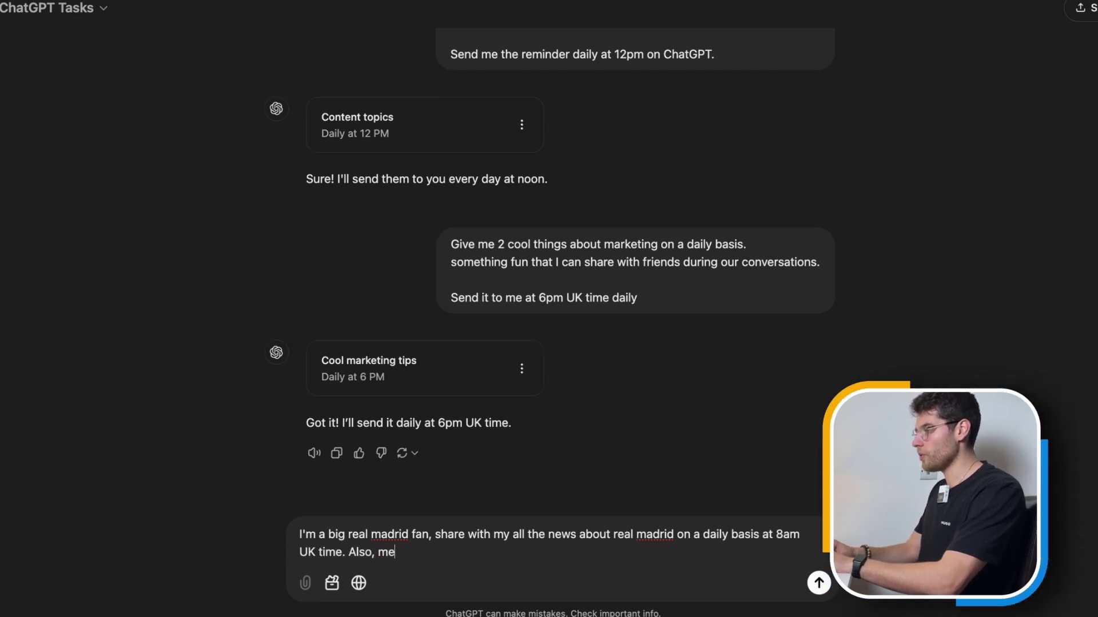
{"action": "type", "text": "ntion all the "}
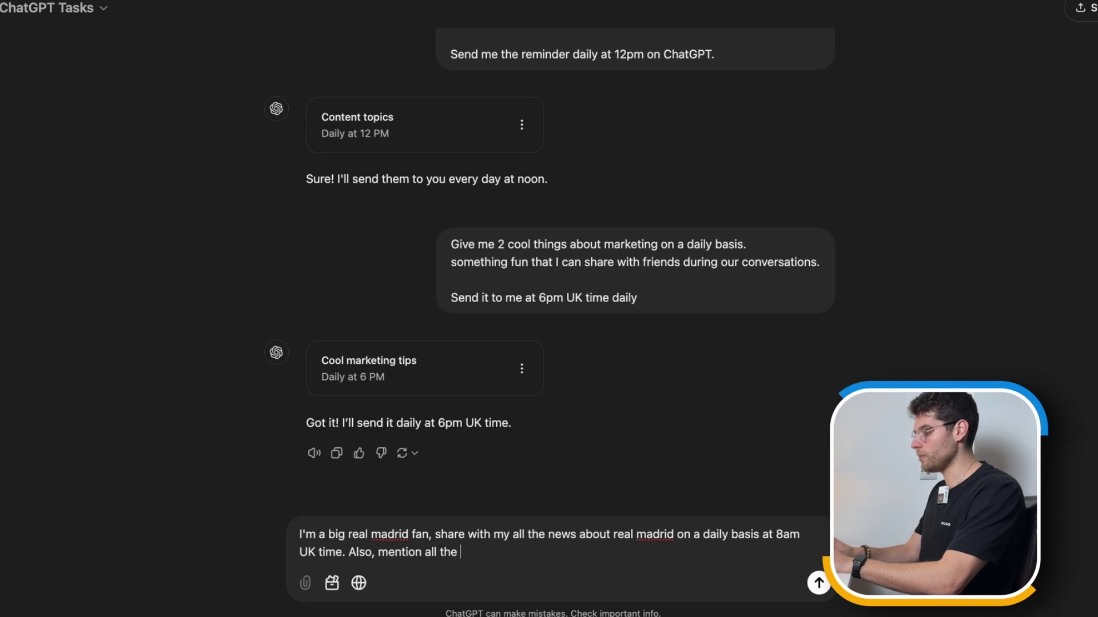
{"action": "type", "text": "player transfers if"}
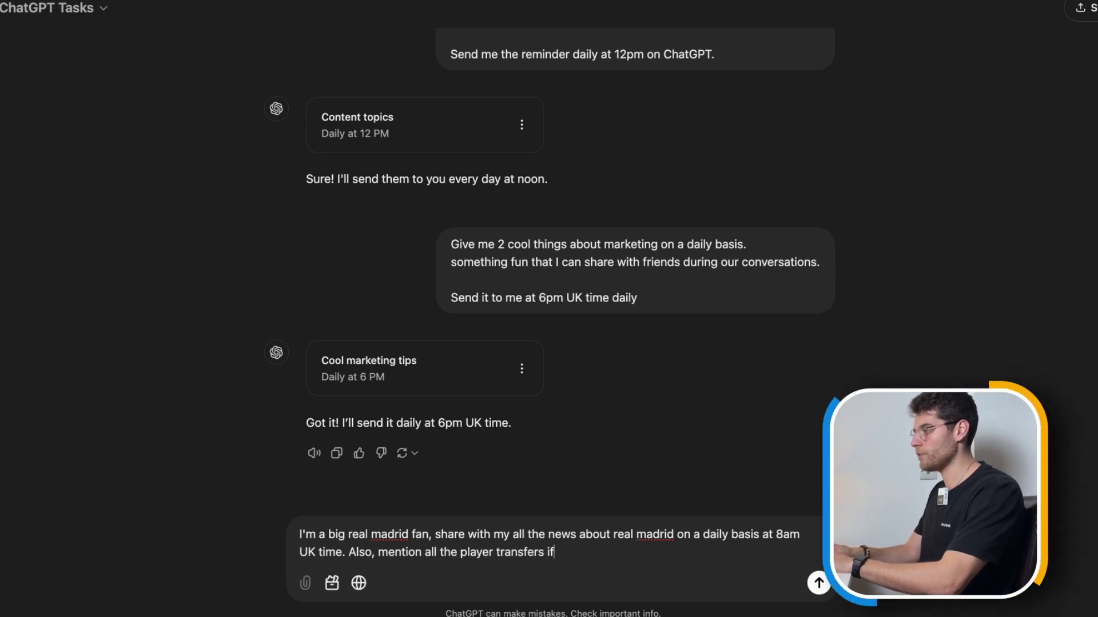
{"action": "type", "text": " there are any with"}
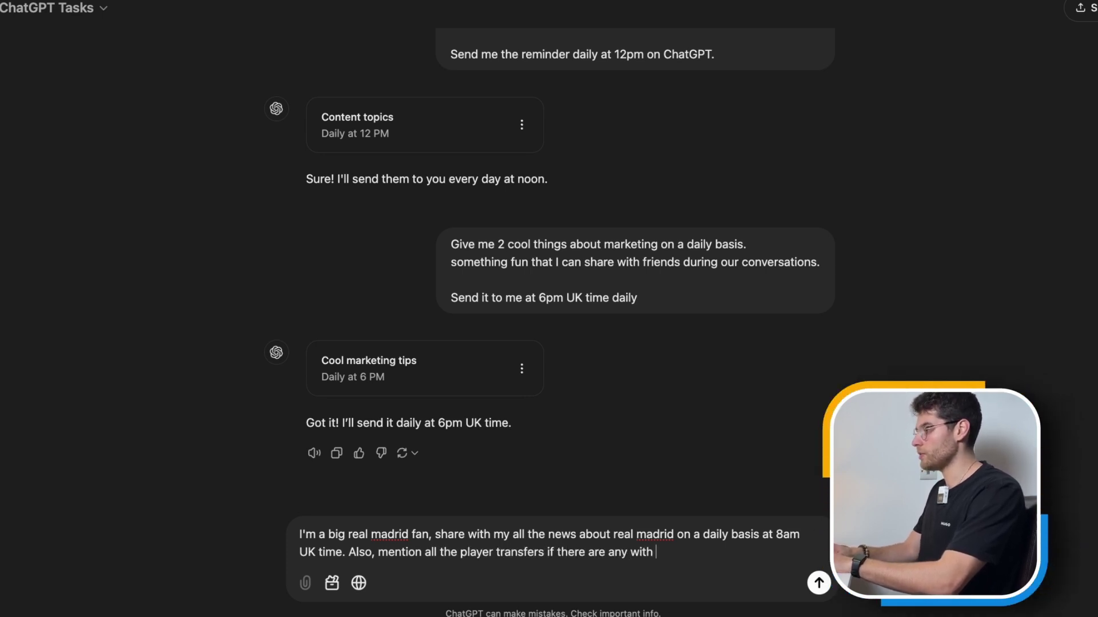
{"action": "type", "text": " the price."}
{"action": "key", "text": "Return"}
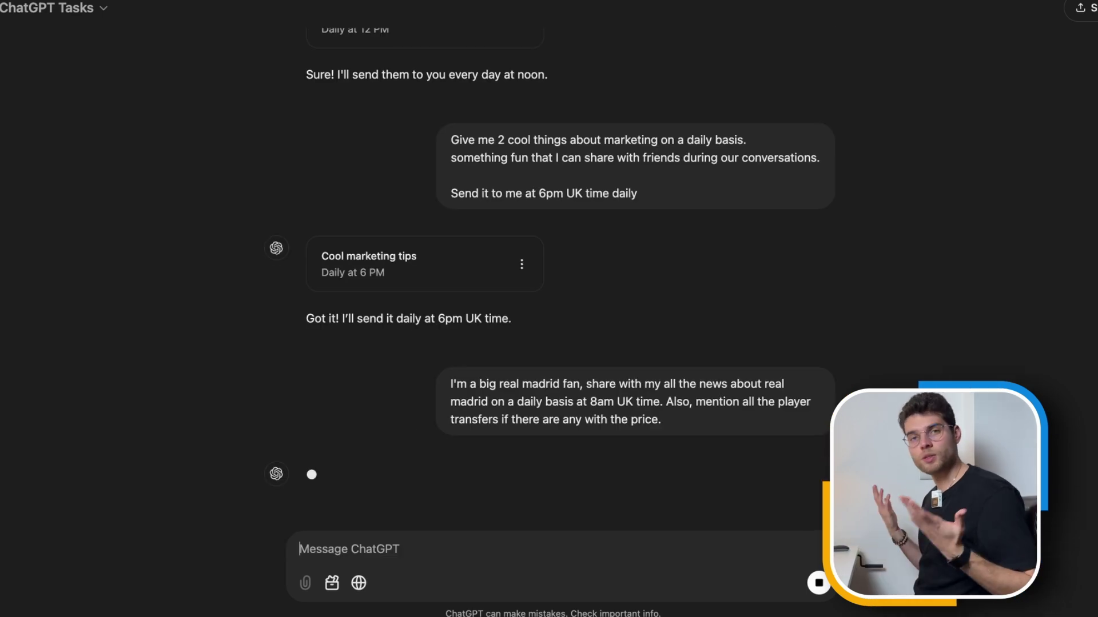